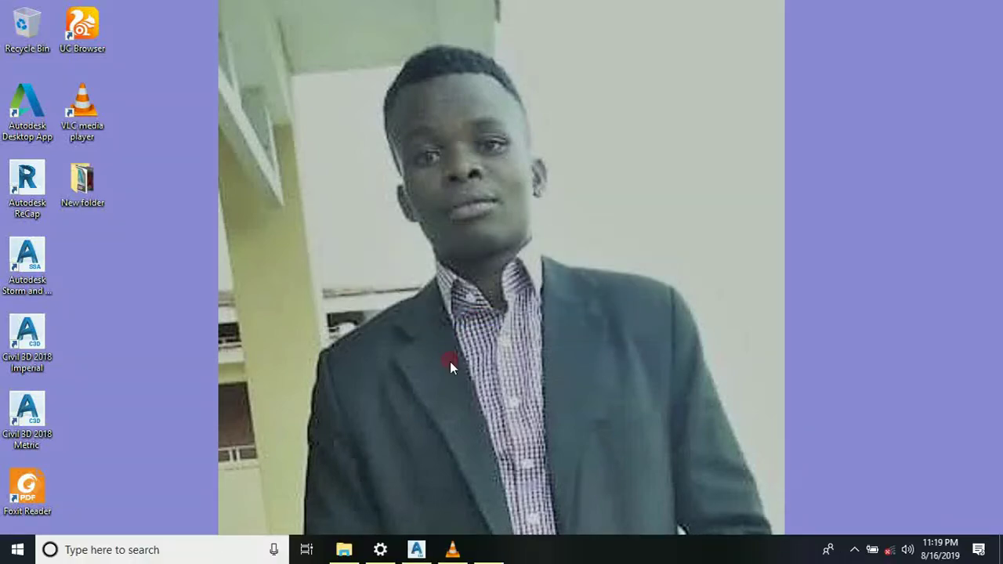
- Bring up the AutoCAD Civil 3D 2018 window showing Drawing1 and its line drawing
click(416, 552)
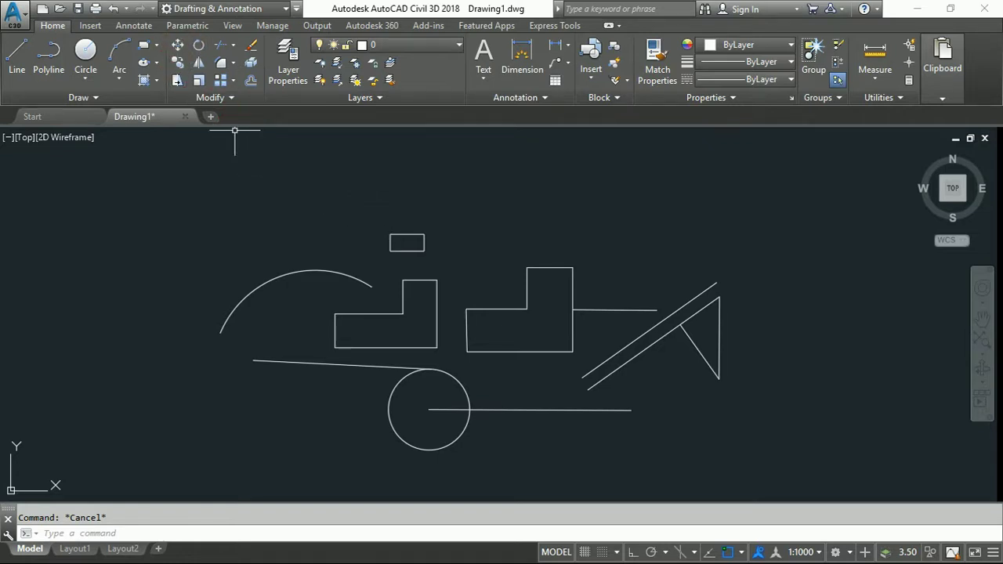
- Window-select the small rectangle sitting above the line drawing
click(173, 72)
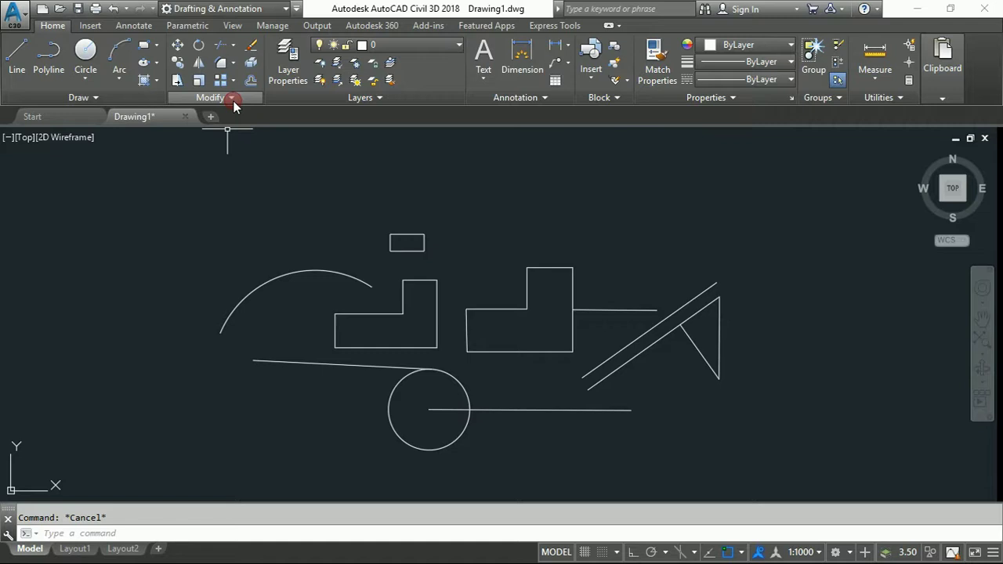
click(161, 72)
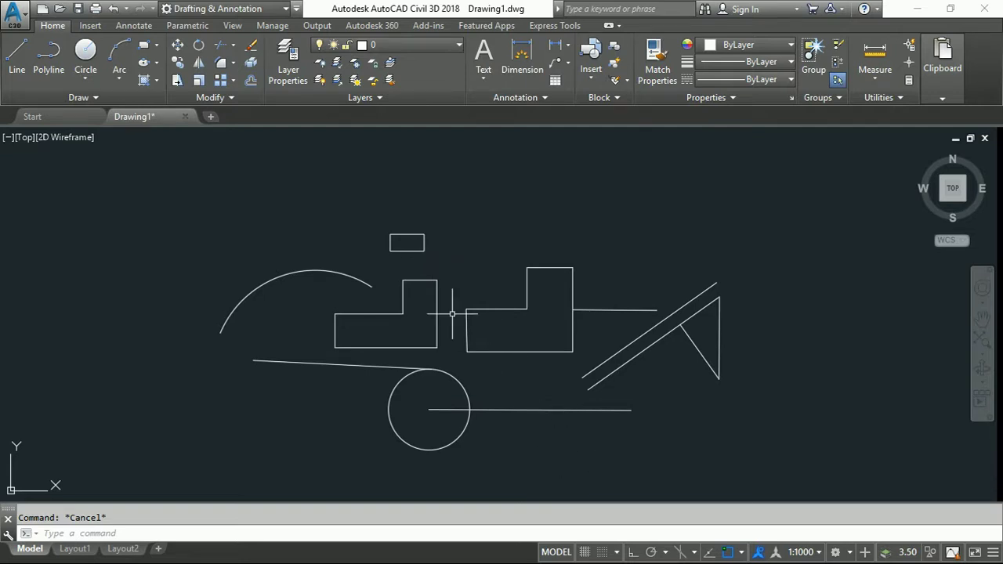
click(439, 256)
click(365, 209)
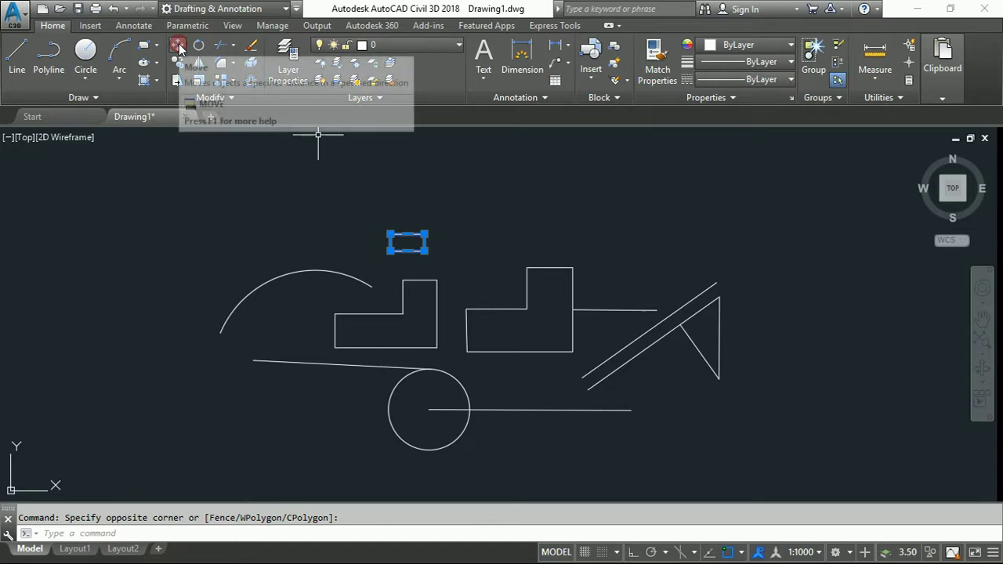
- Move the rectangle by its lower-right corner to below the line right of the circle, then reselect it
click(178, 45)
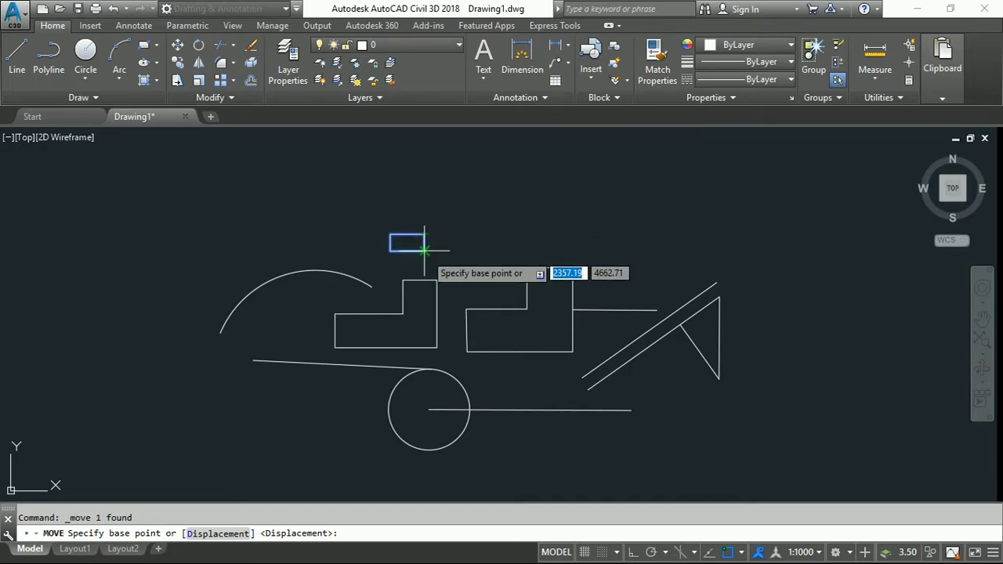
click(424, 250)
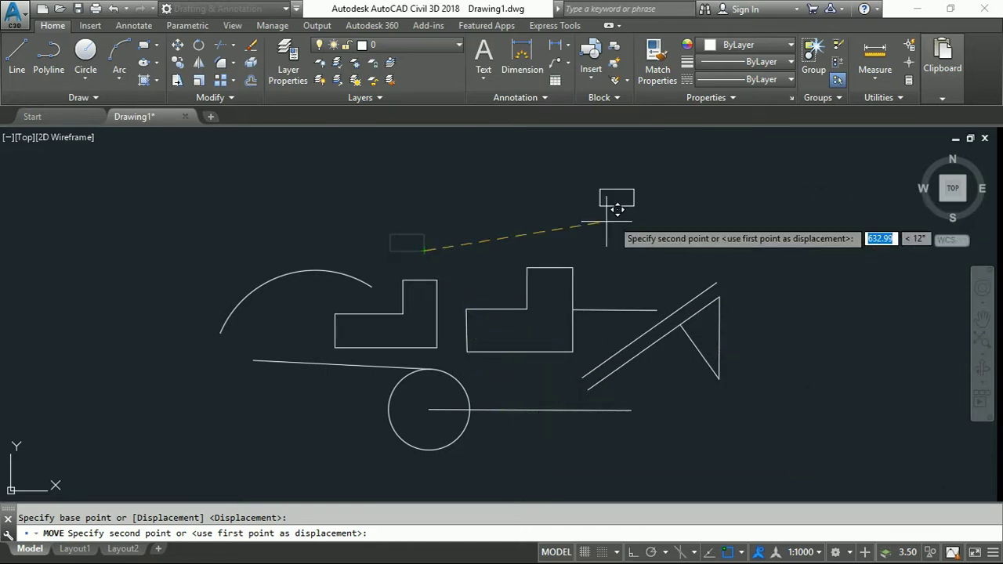
click(573, 439)
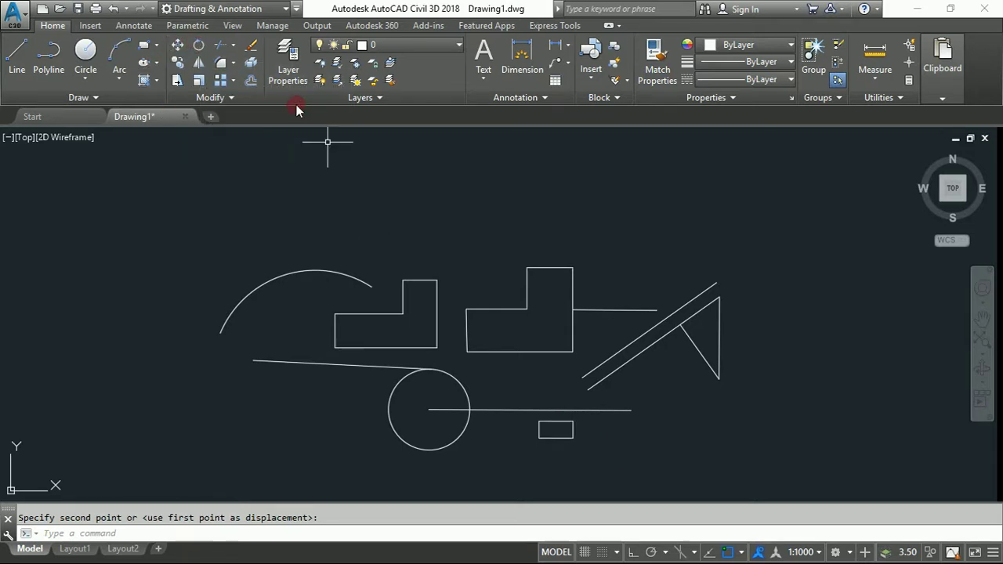
click(583, 451)
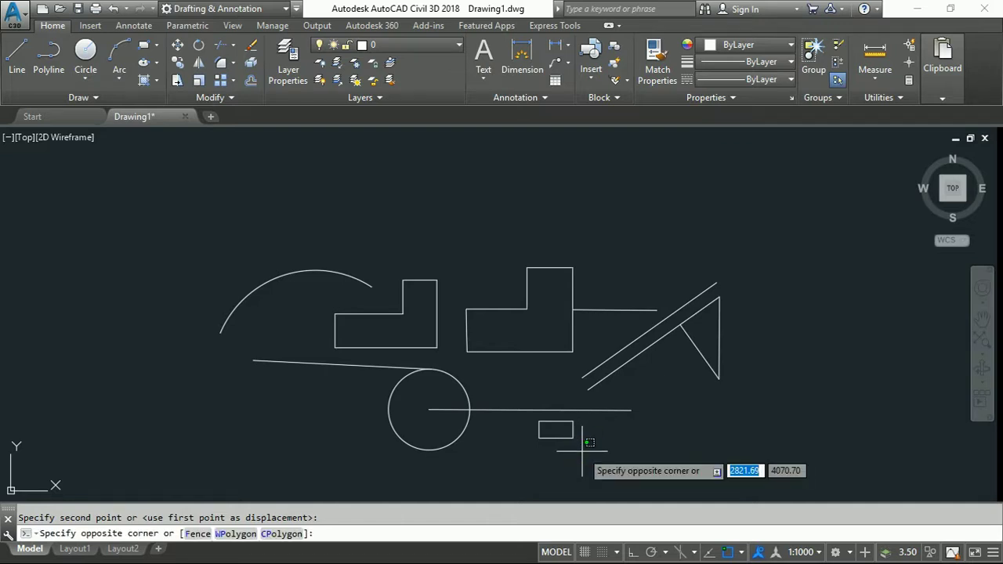
click(549, 429)
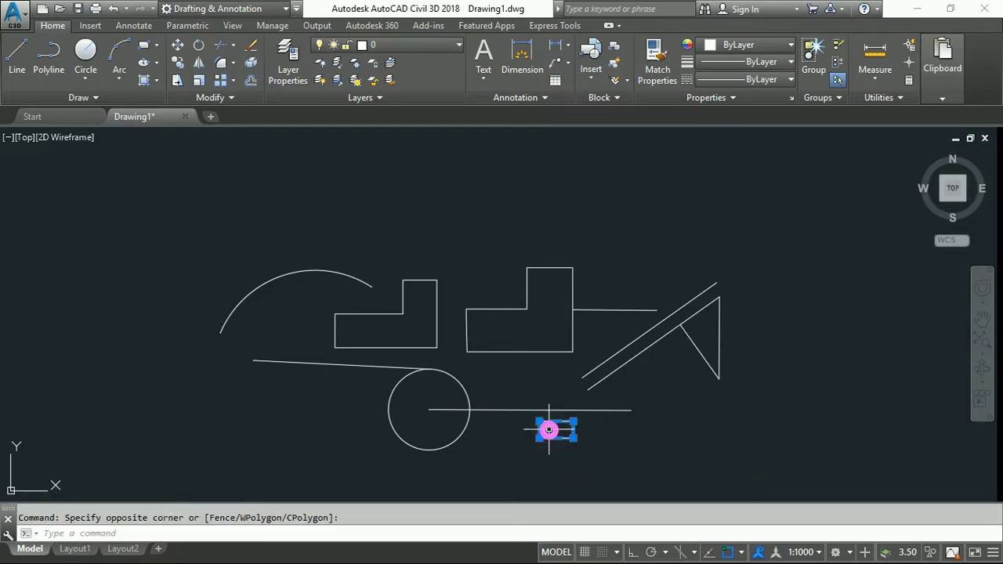
- Rotate the rectangle about its corner with Ortho on so it stands upright
click(199, 48)
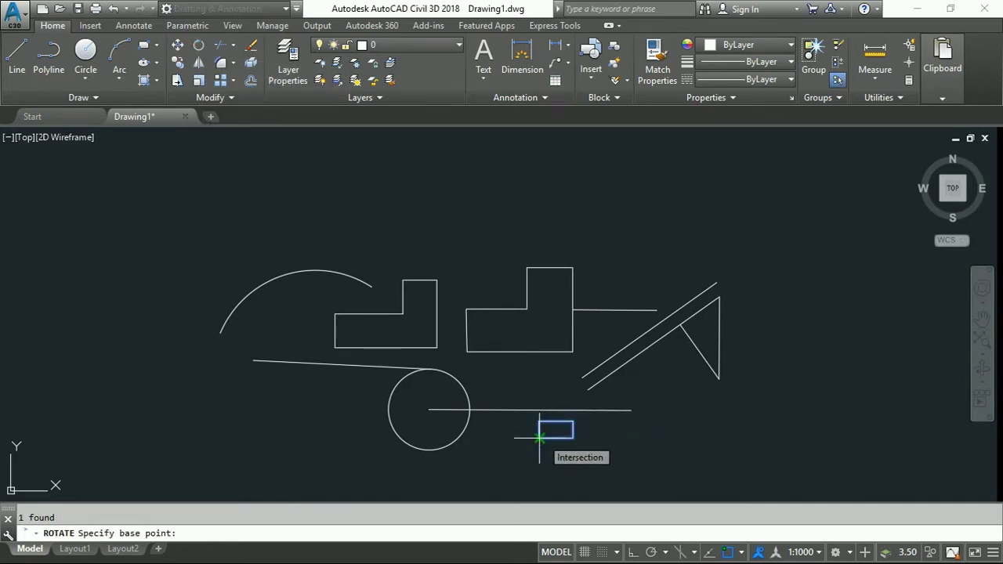
click(539, 438)
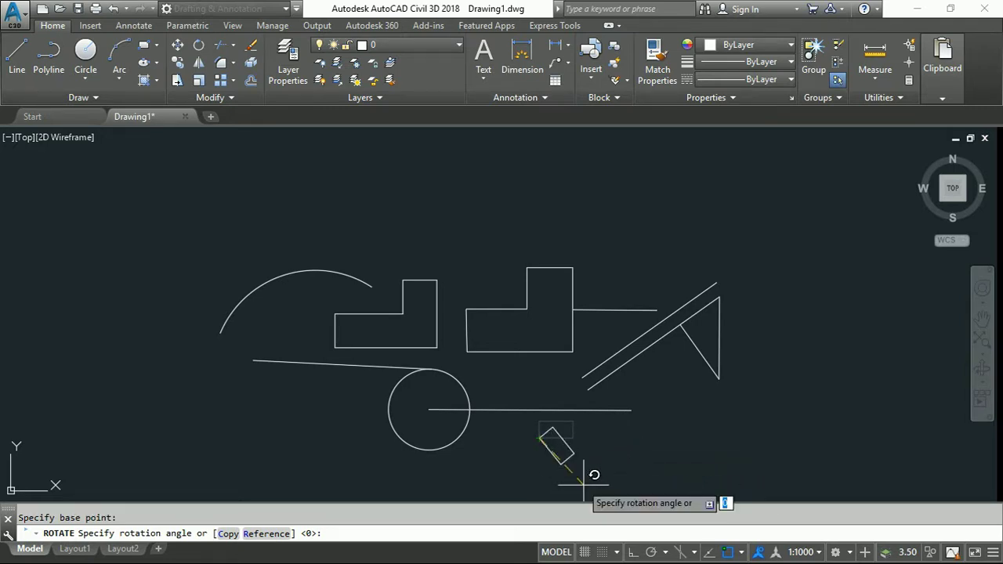
click(581, 518)
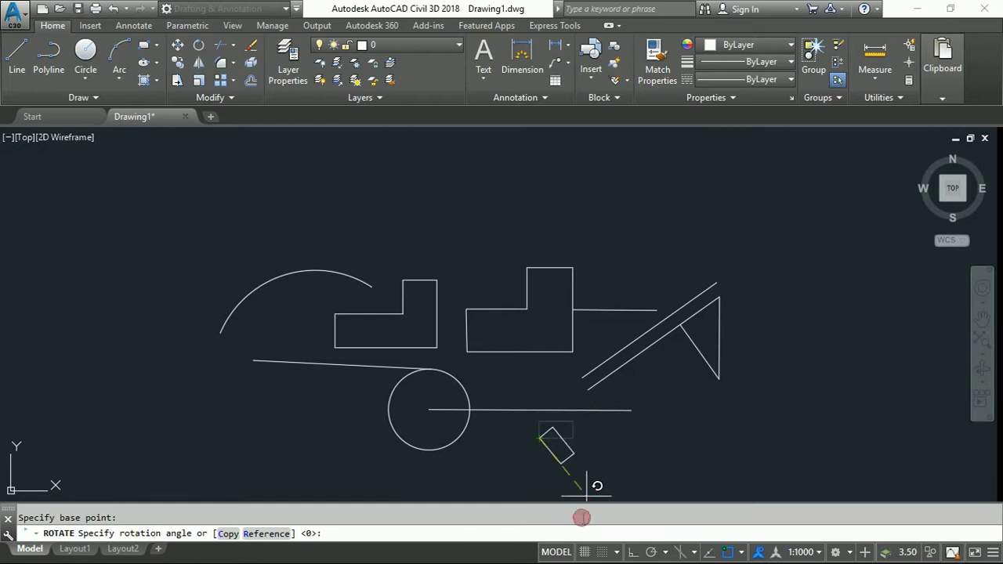
click(633, 553)
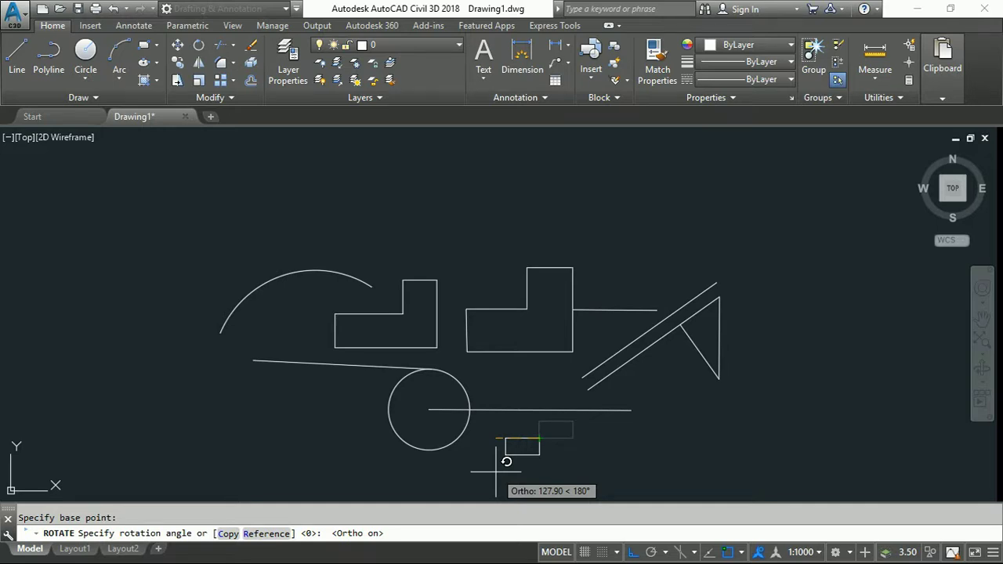
click(559, 477)
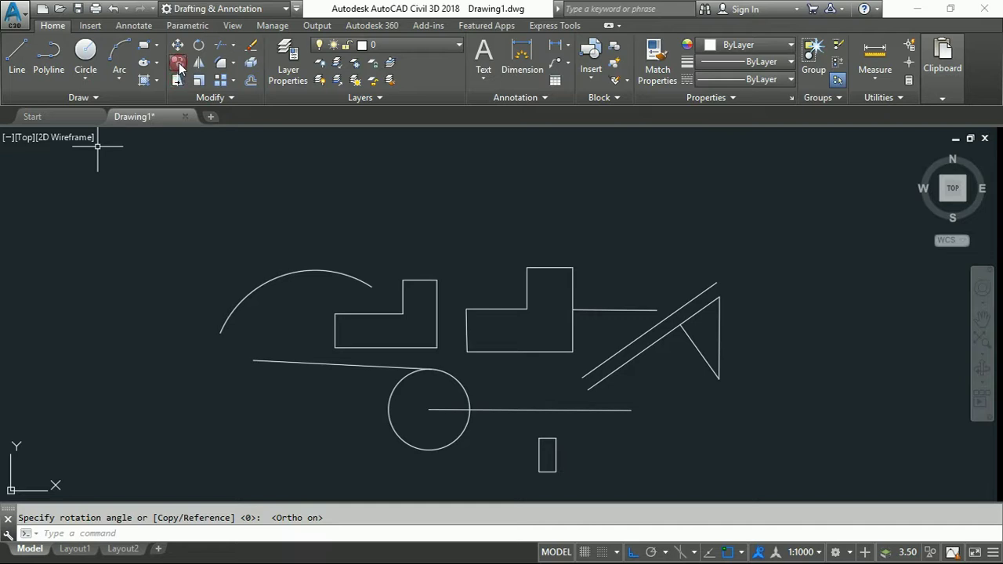
- Start and cancel a Copy command (co), then begin a selection window around the upright rectangle
text(co)
key(Return)
key(Escape)
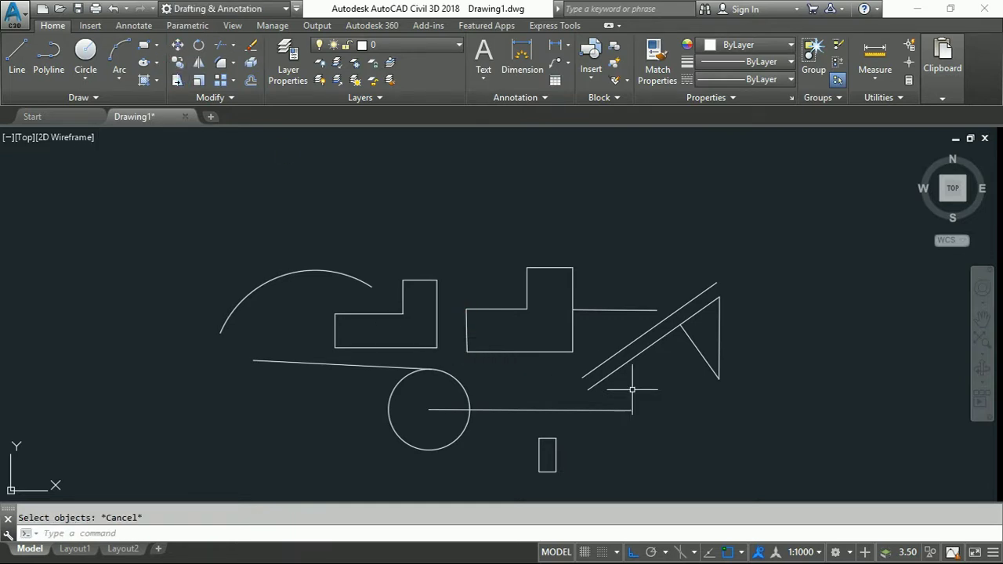
click(588, 476)
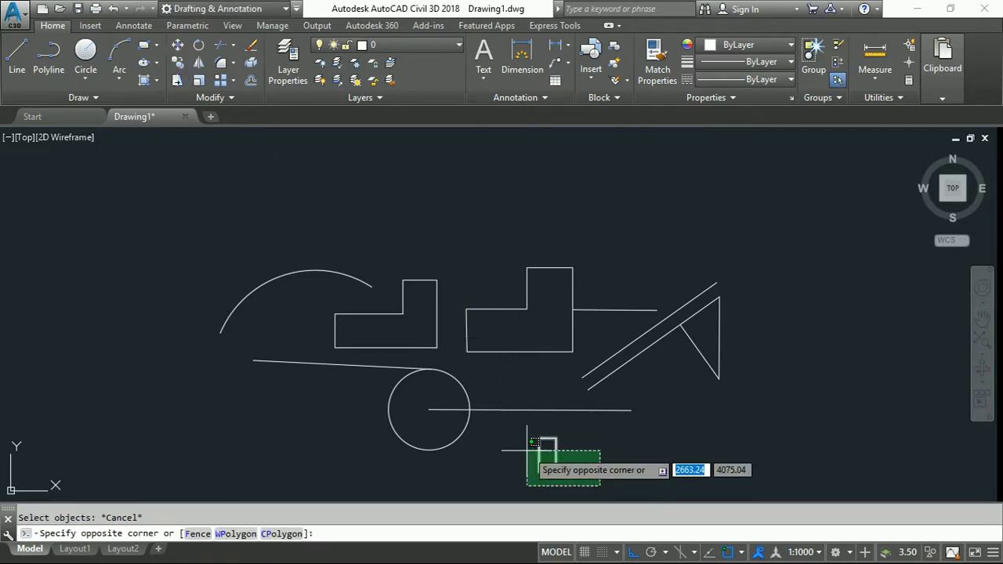
- Clear the rectangle selection and window-select every object in the drawing
click(525, 451)
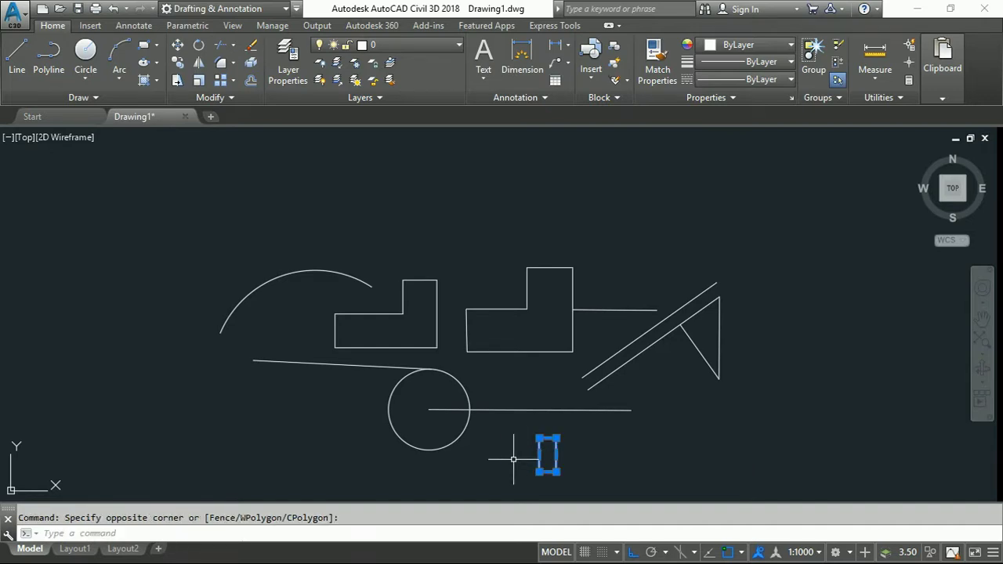
key(Escape)
click(766, 482)
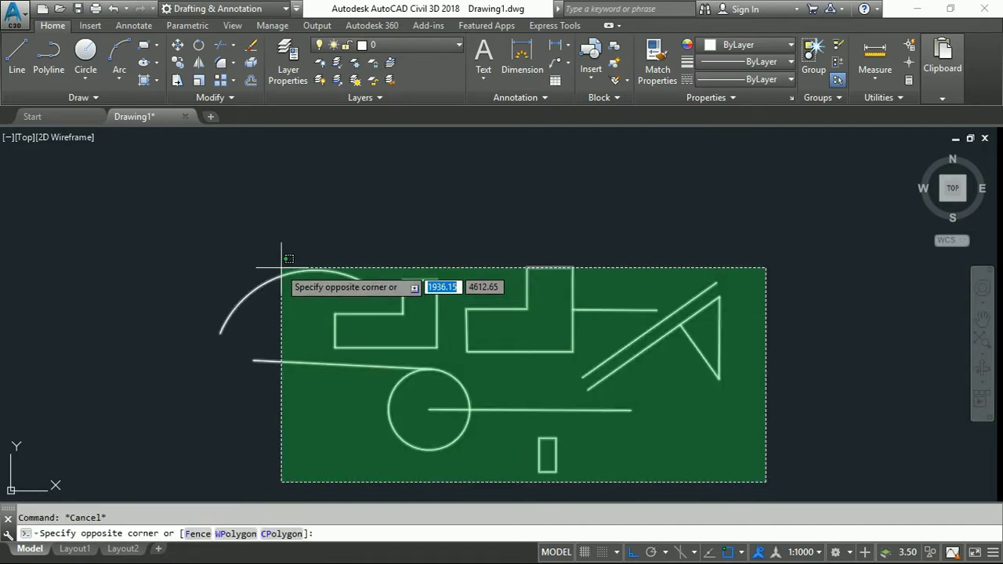
click(282, 268)
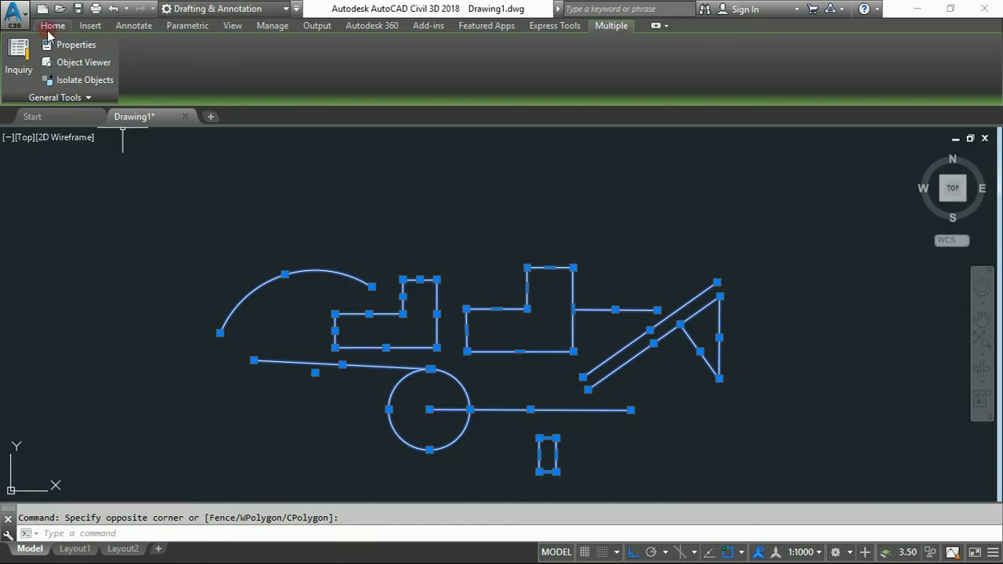
- Copy the whole drawing up and to the right of the original, with Ortho turned off
click(51, 26)
click(179, 69)
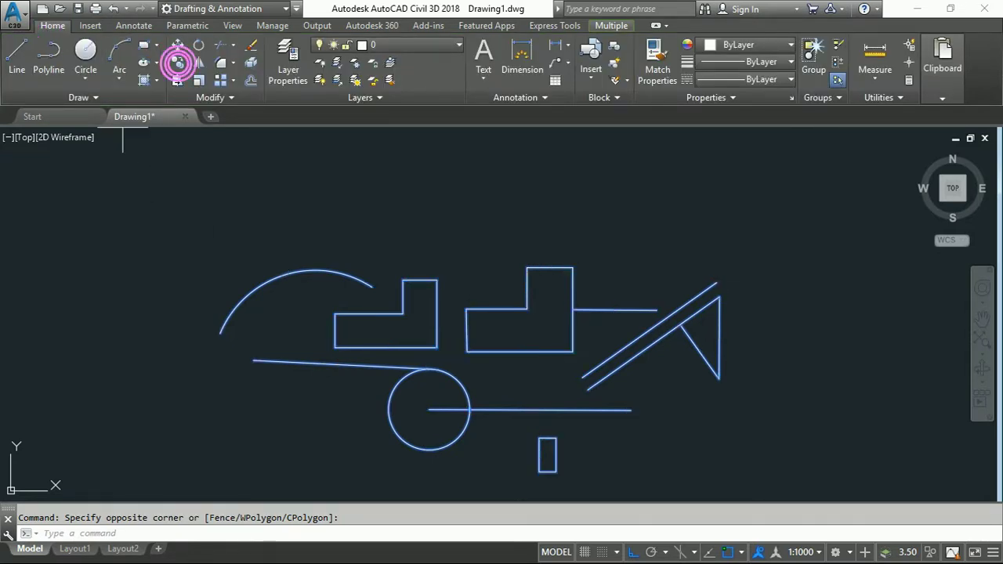
click(335, 314)
scroll(223, 349, down, 5)
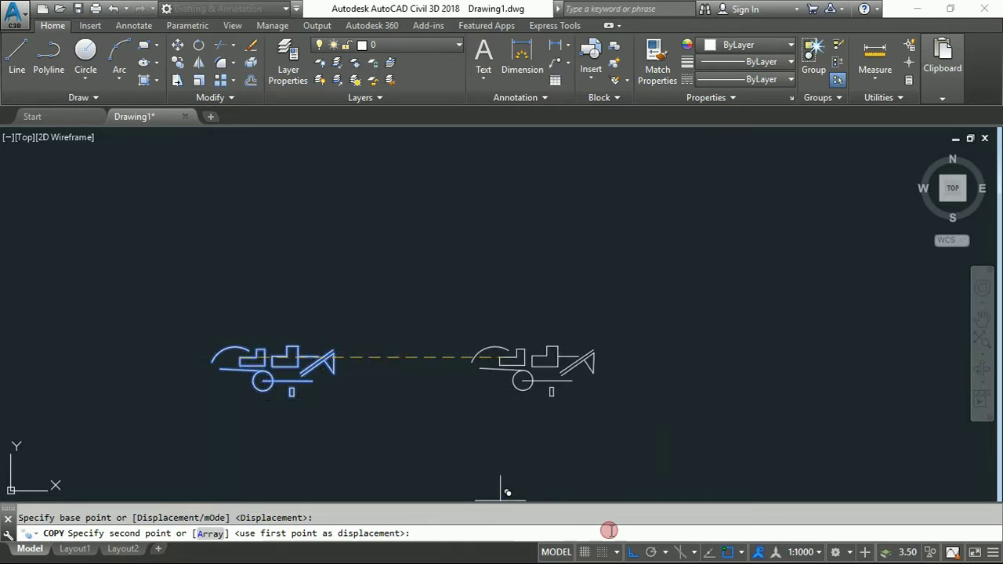
click(634, 552)
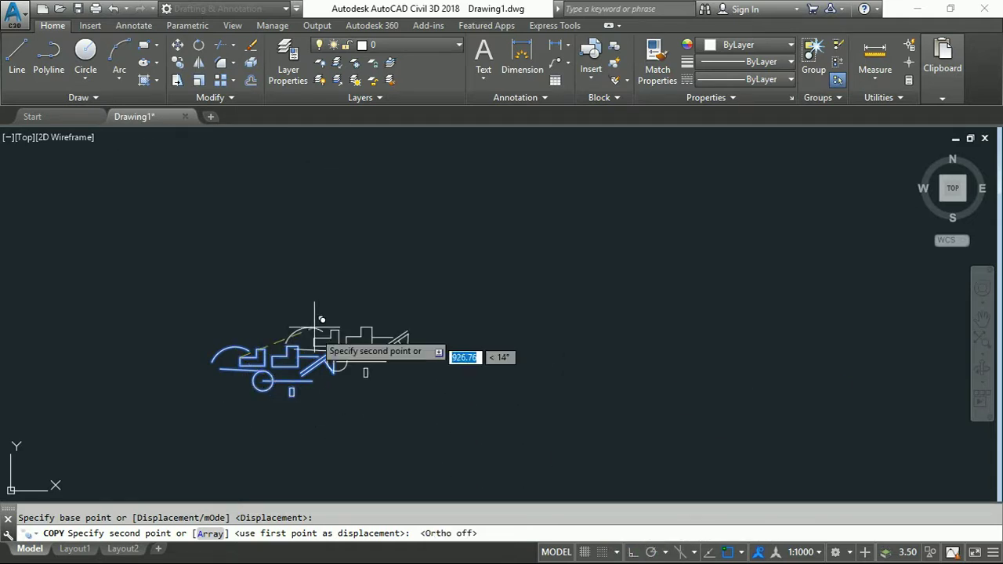
click(382, 306)
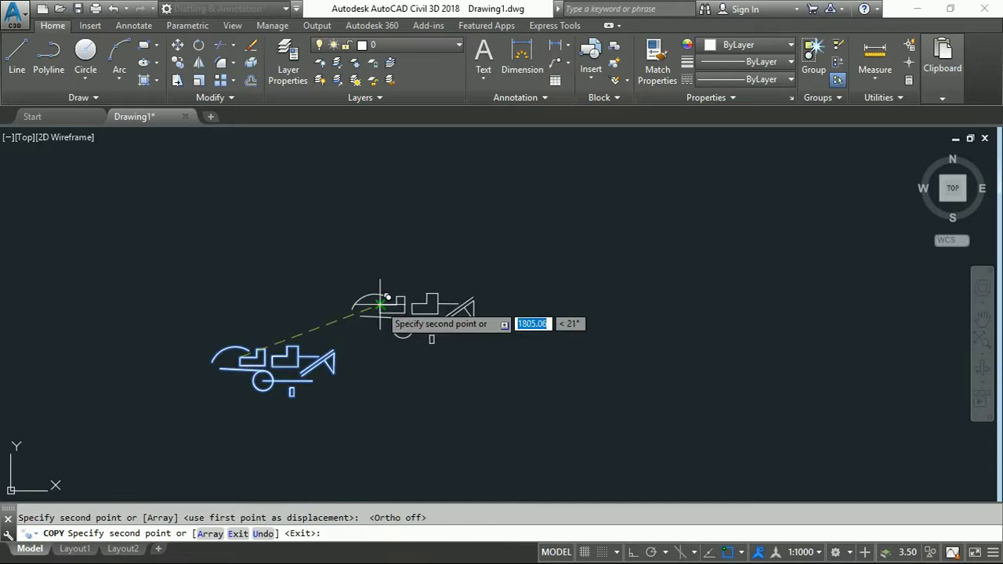
key(Escape)
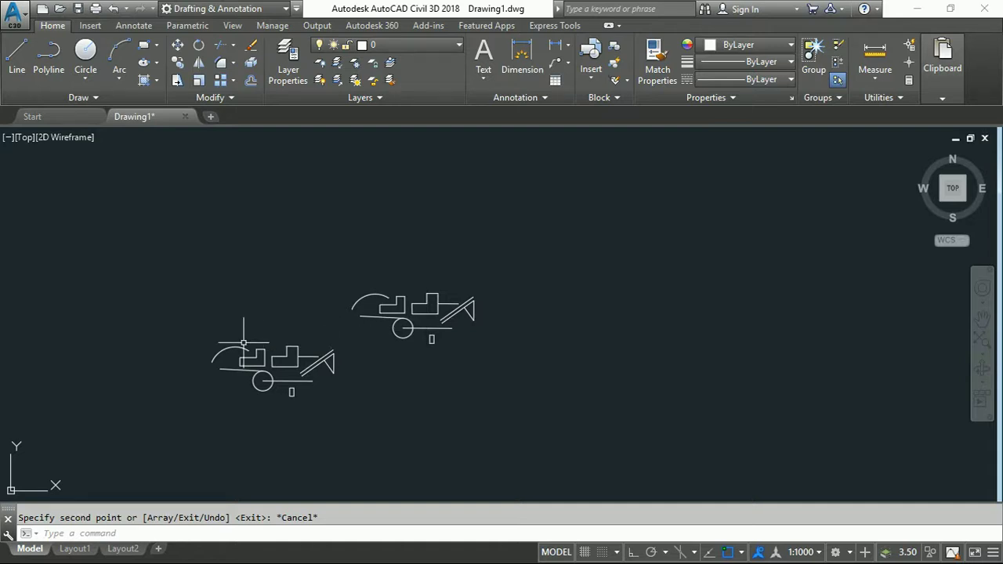
- Pick a Trim/Extend option and window-select all objects of the upper copy
click(230, 47)
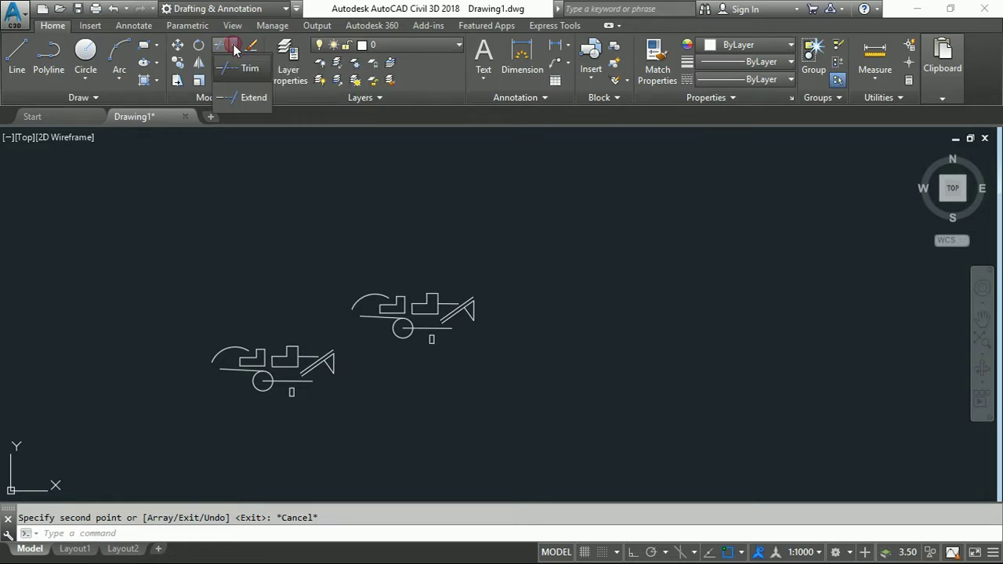
click(239, 99)
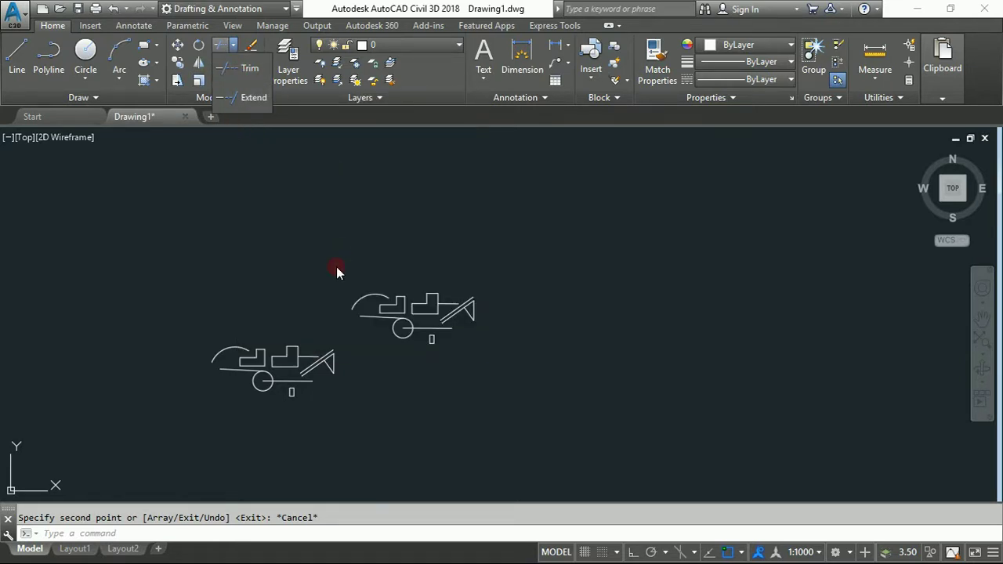
click(529, 357)
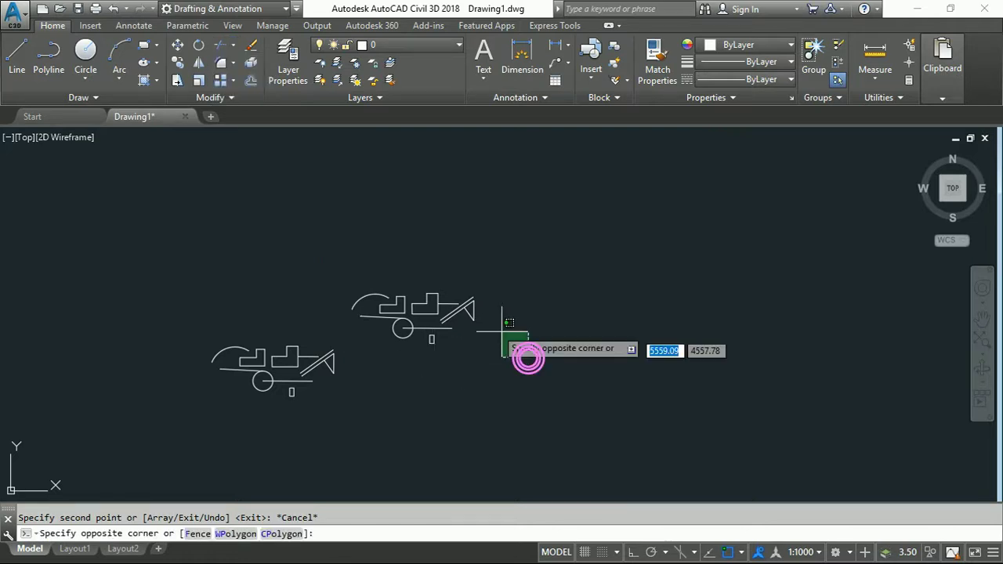
click(364, 243)
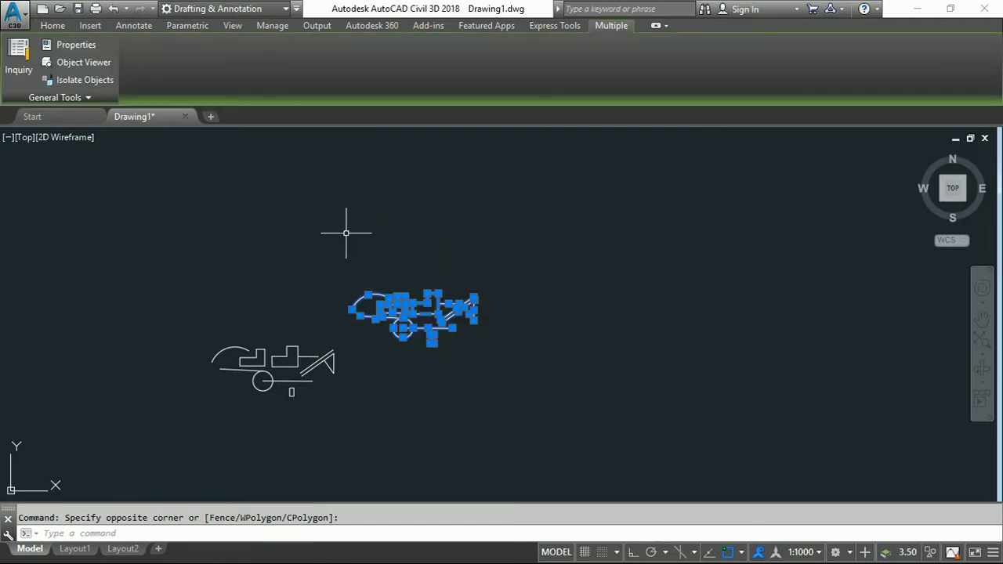
click(53, 27)
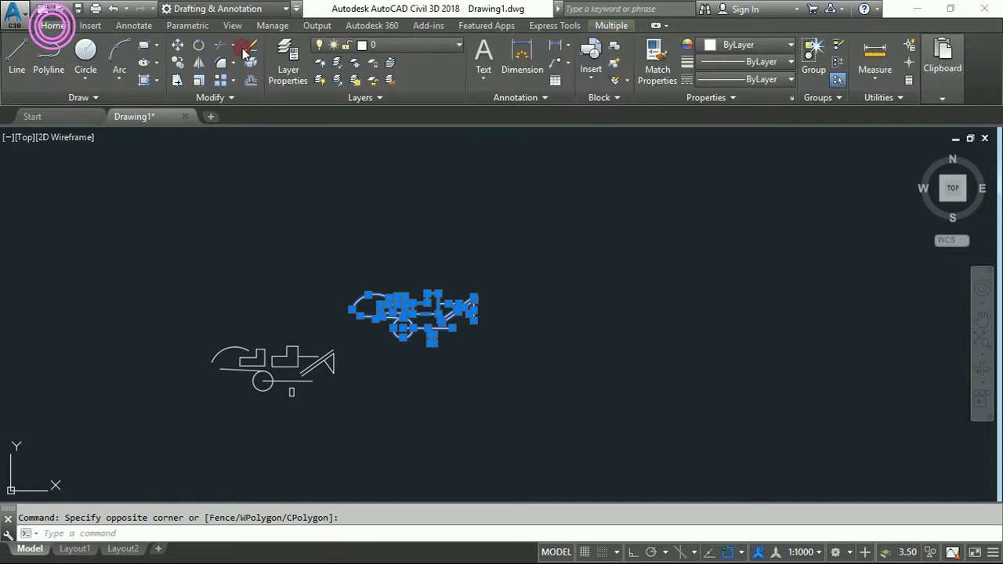
- Trim the segment left of the box, the box's right edge, a nearby piece and the line inside the circle
click(237, 48)
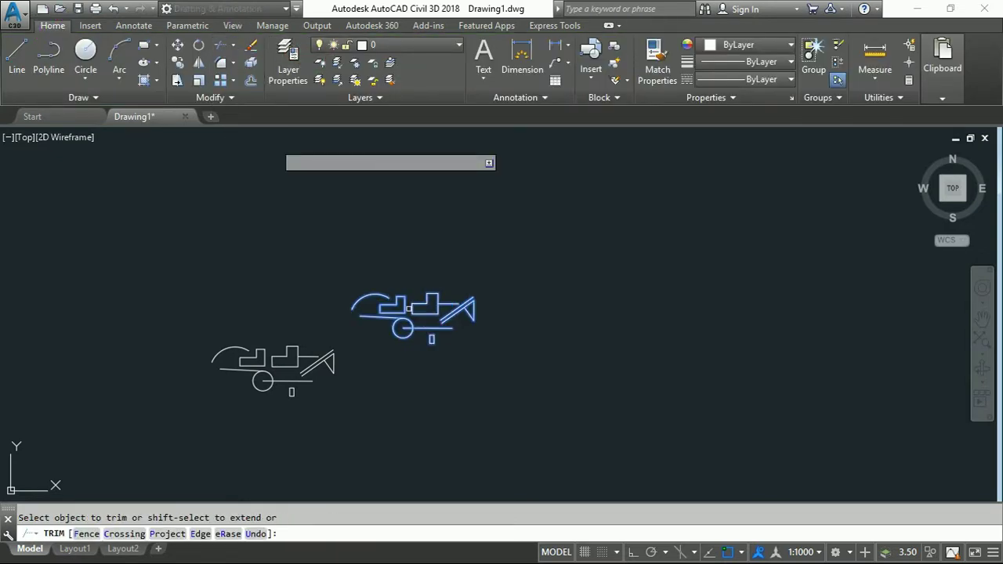
scroll(424, 302, up, 1)
scroll(420, 302, up, 2)
click(416, 302)
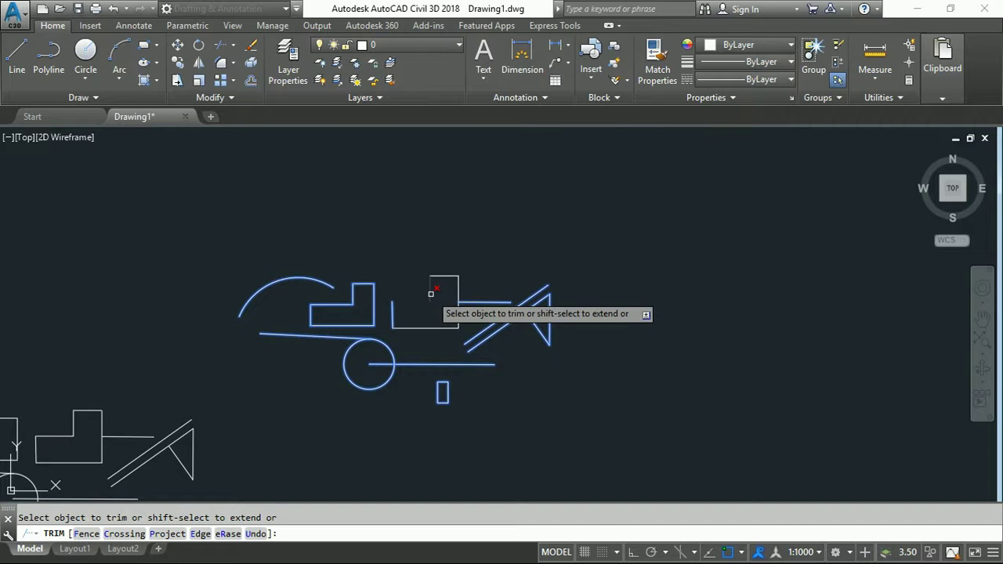
click(468, 301)
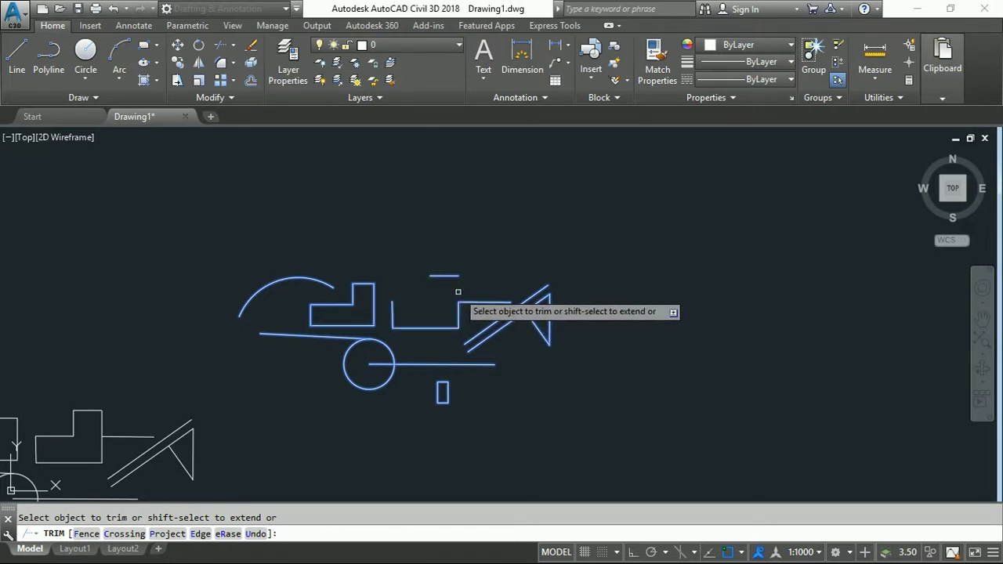
click(373, 294)
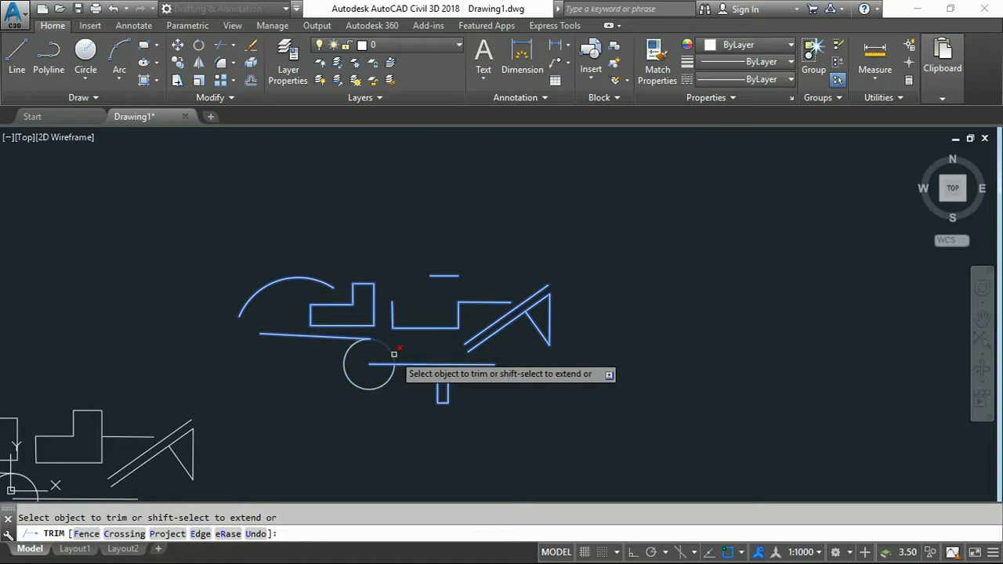
click(380, 363)
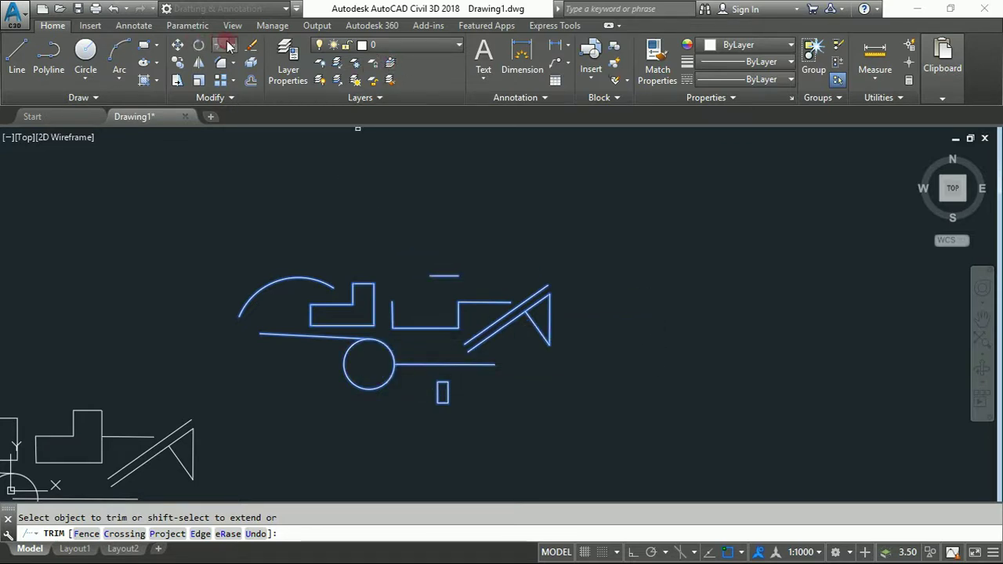
key(Escape)
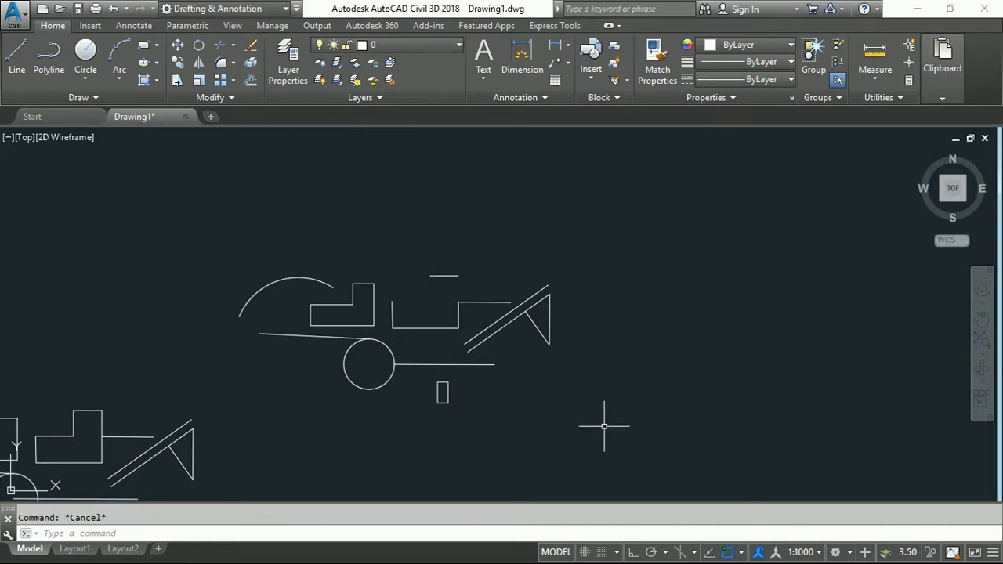
- Draw an empty selection window near the triangle, then start and cancel Trim
click(615, 434)
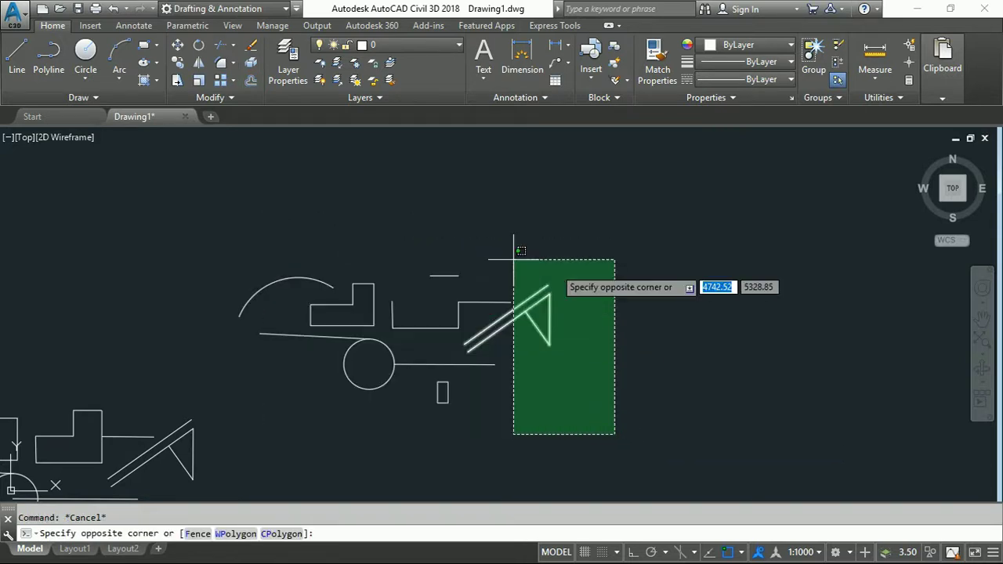
click(683, 352)
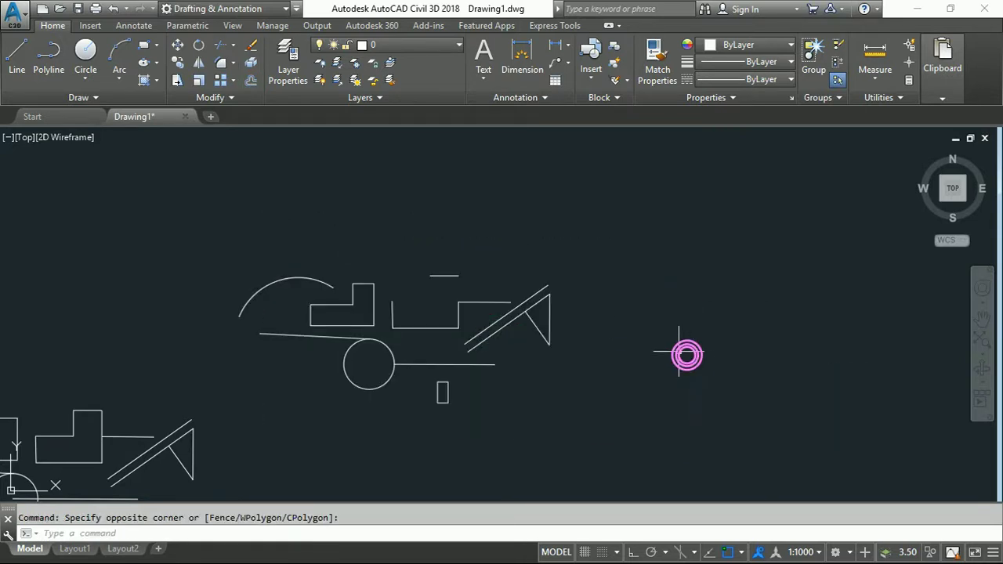
click(234, 45)
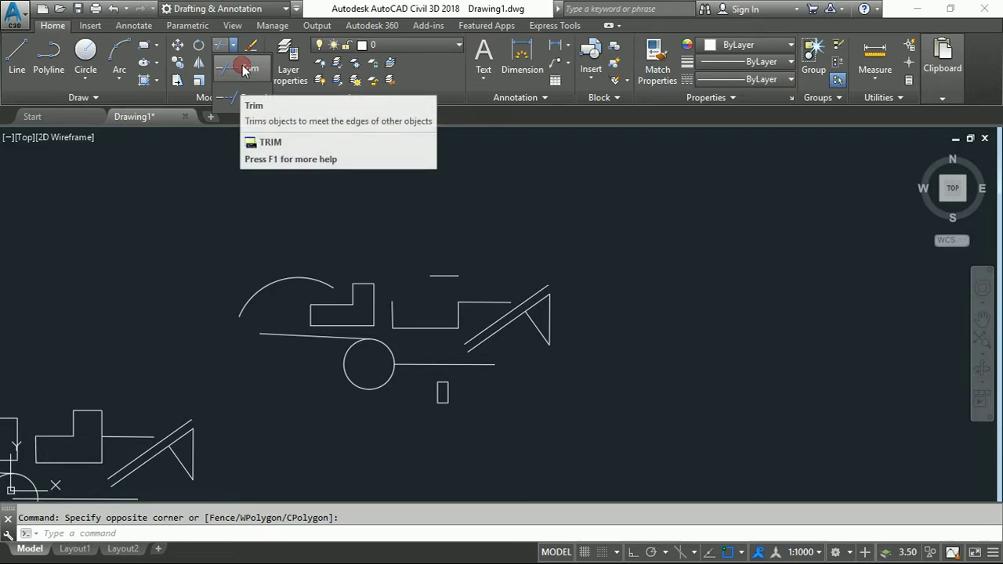
click(243, 69)
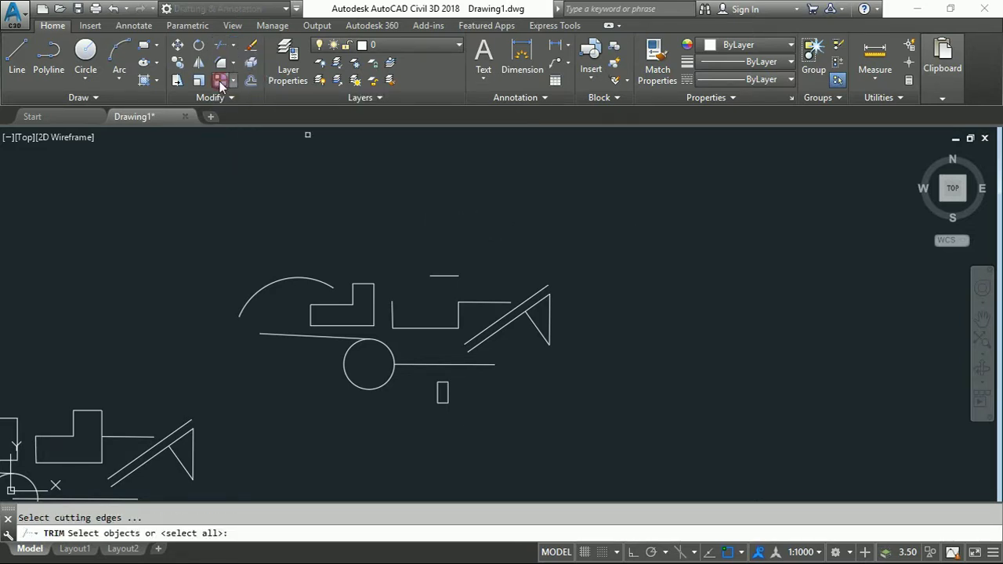
key(Escape)
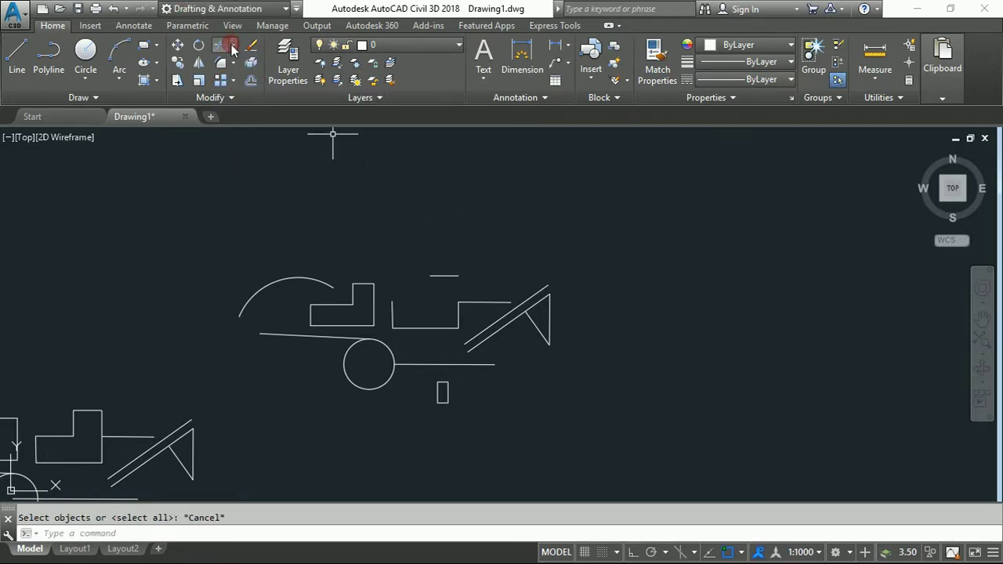
- Using all objects as edges, trim the circle's upper-right arc and a short line near the triangle tip
click(235, 48)
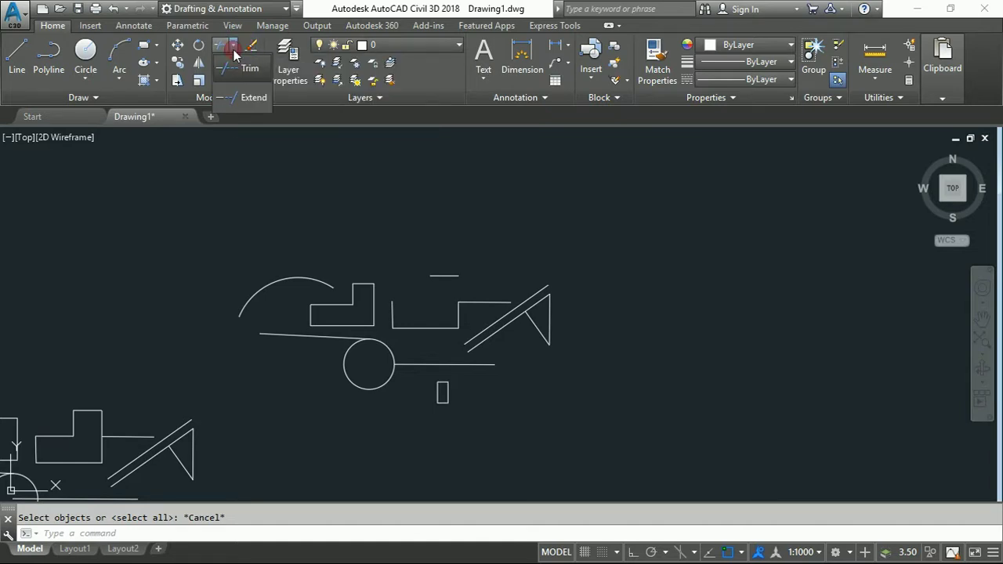
click(238, 71)
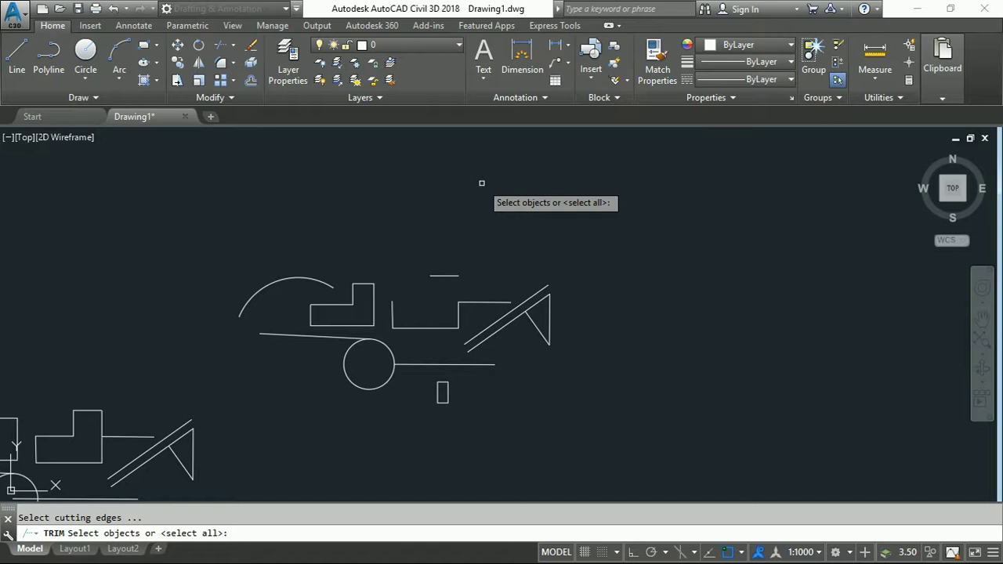
key(Return)
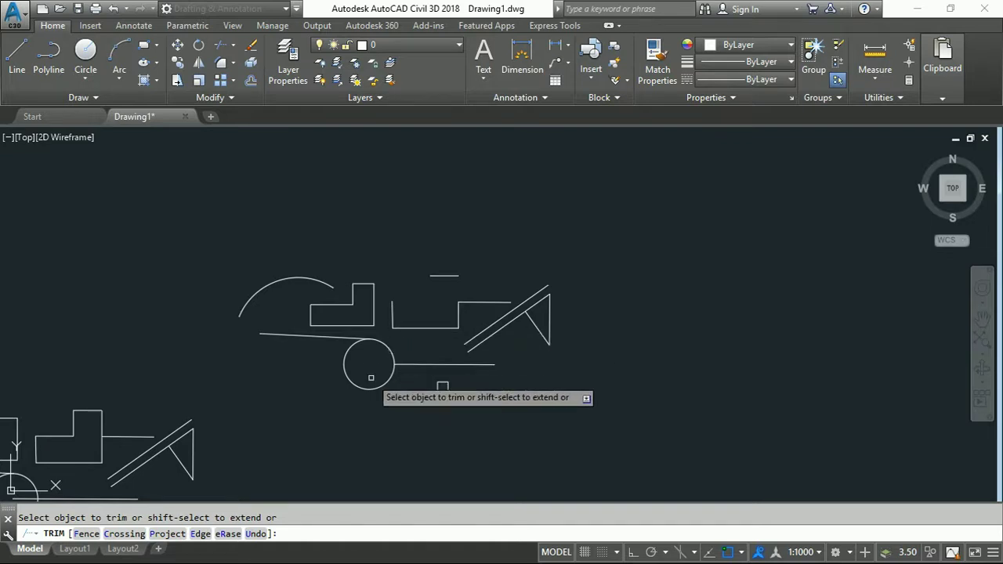
click(386, 344)
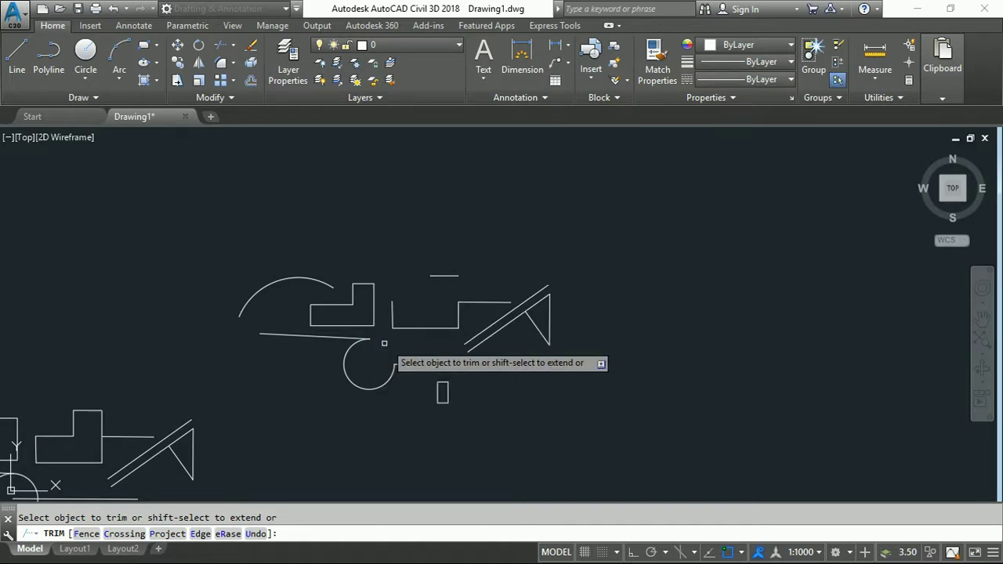
click(533, 306)
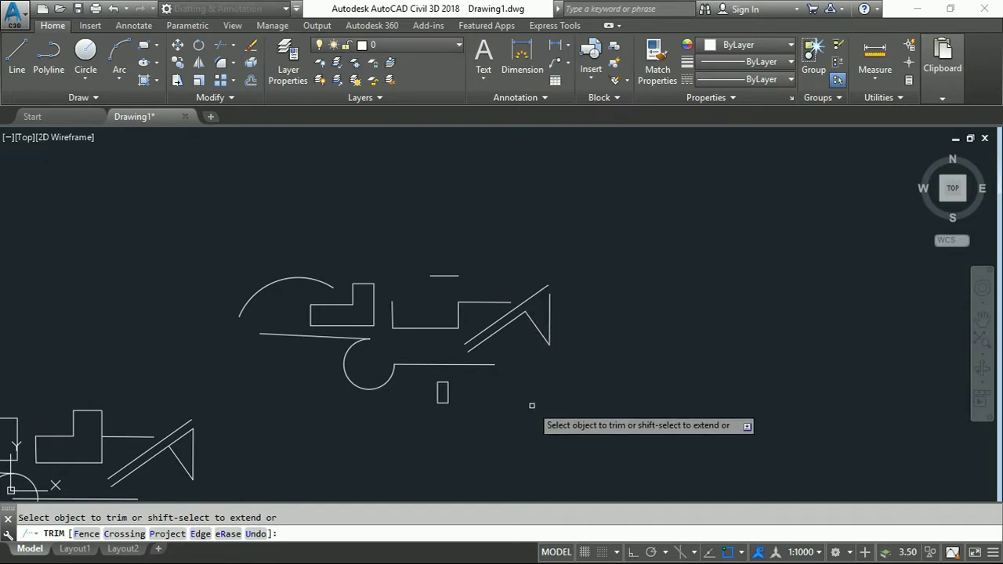
key(Escape)
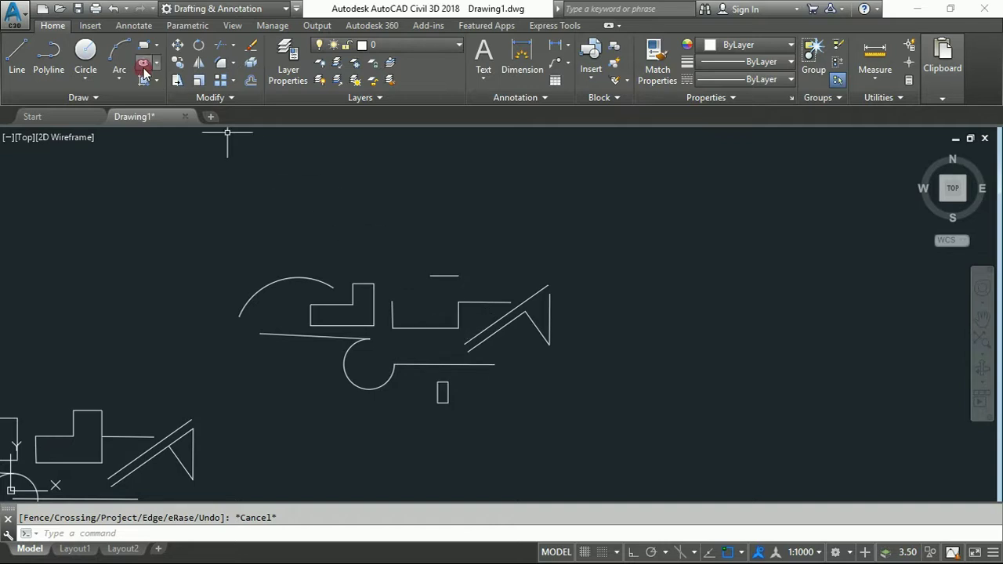
- Zoom in, select the upright rectangle and explode it into separate lines
scroll(427, 410, up, 5)
scroll(471, 385, up, 4)
click(530, 360)
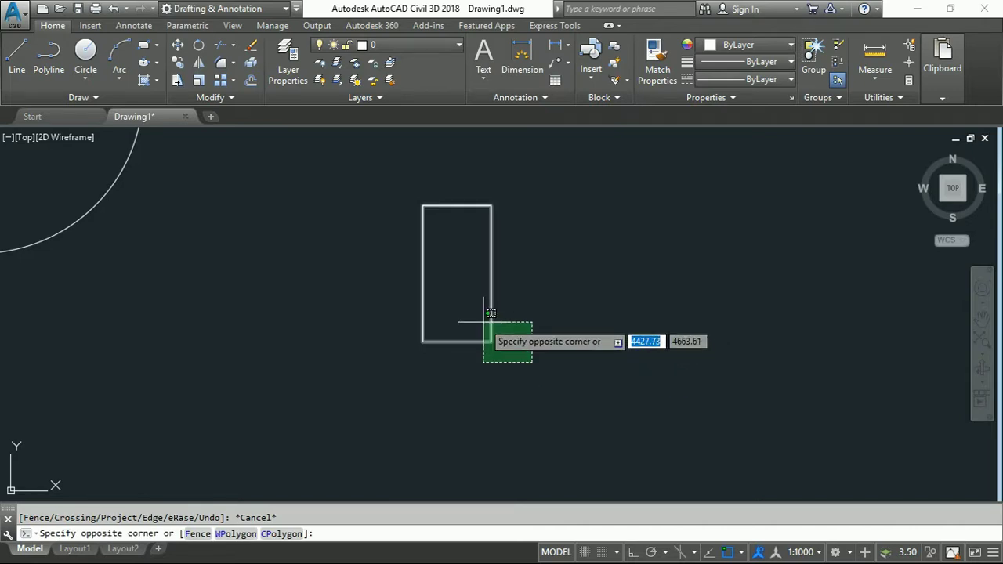
click(481, 320)
key(Escape)
click(522, 362)
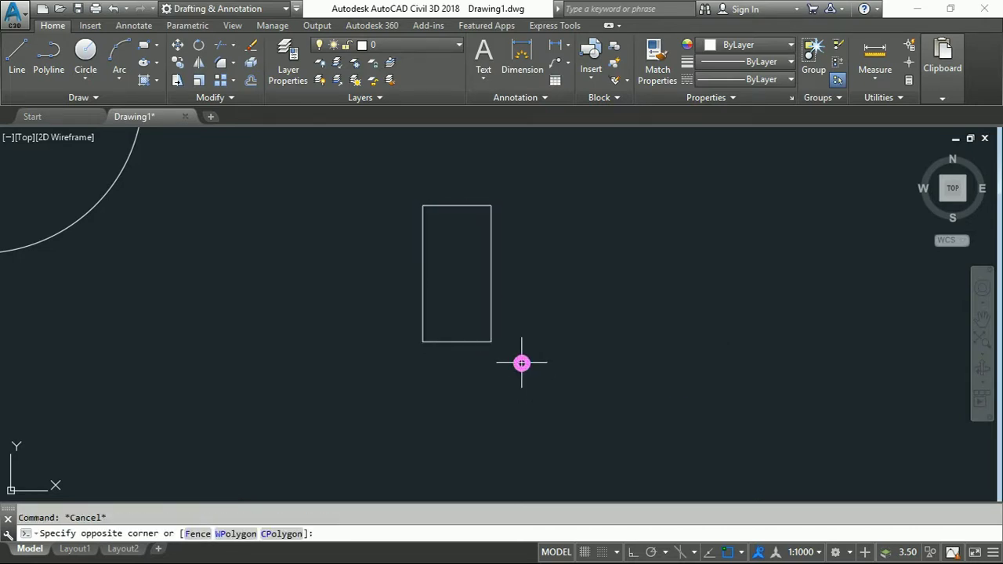
click(493, 323)
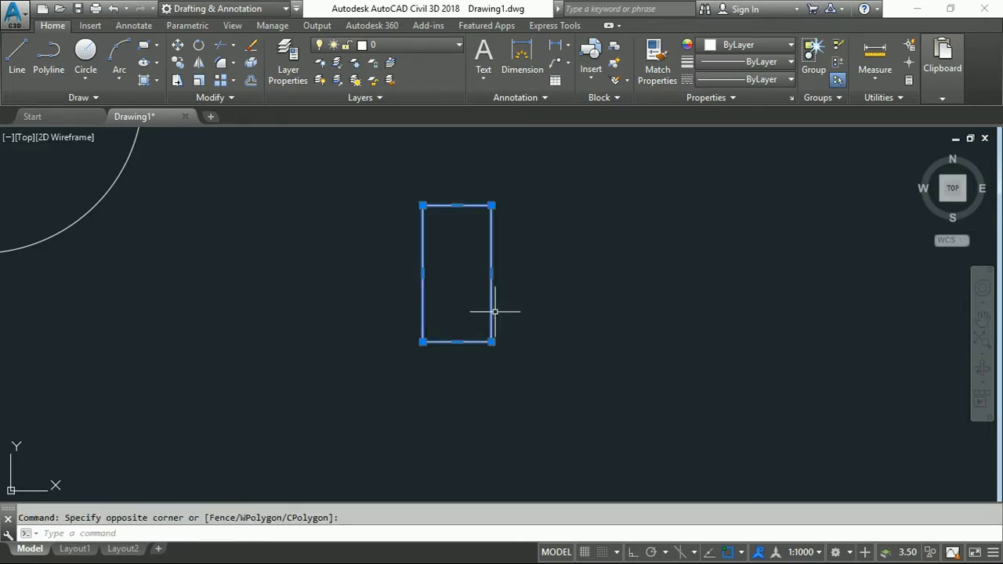
key(Escape)
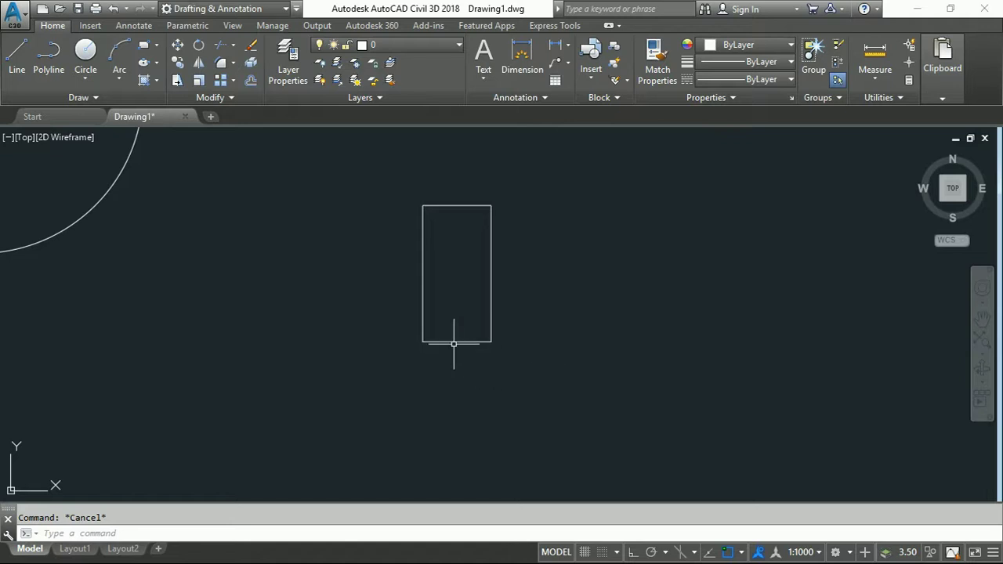
click(602, 417)
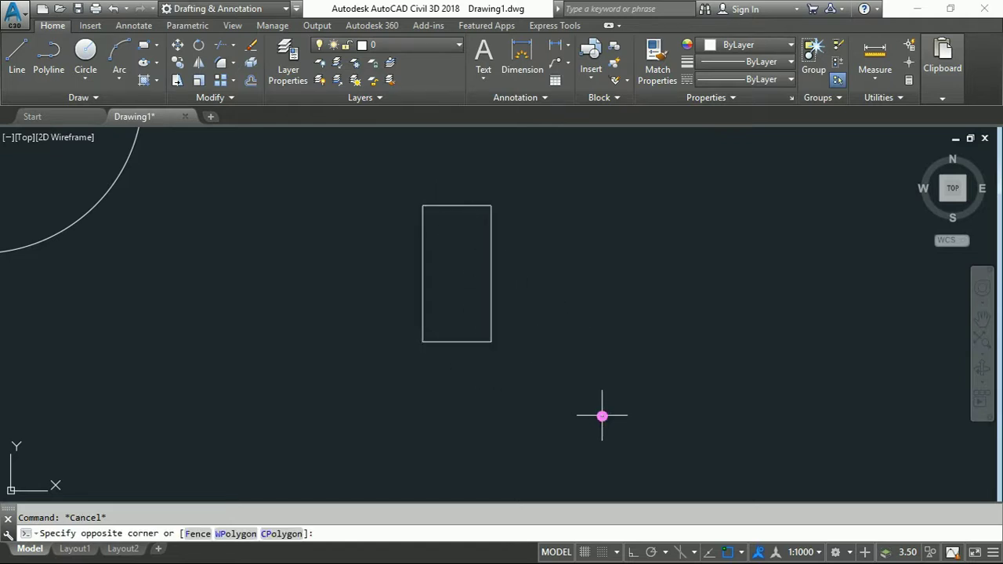
click(407, 270)
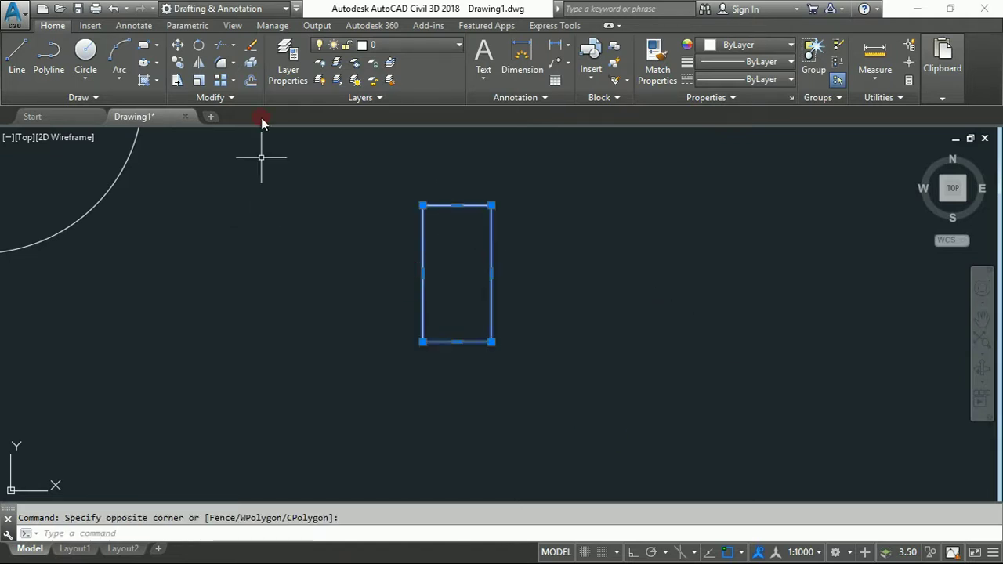
click(251, 64)
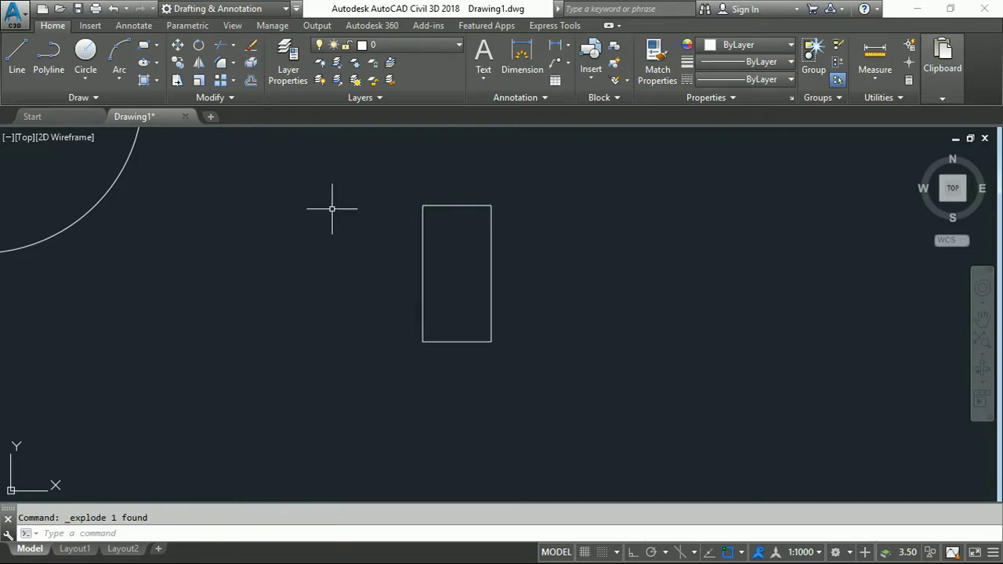
- Check the exploded edges individually, then window-select all four rectangle lines
click(533, 372)
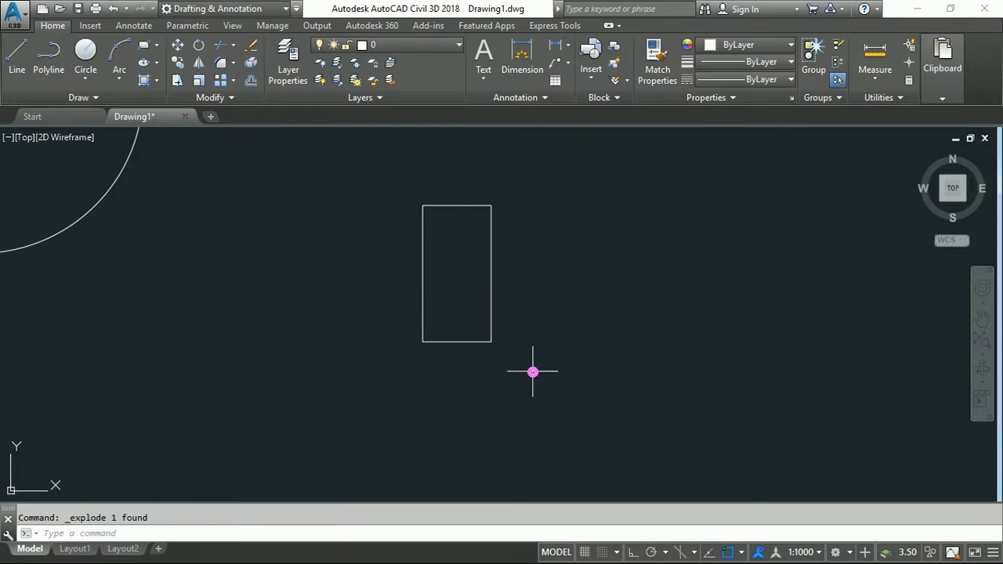
click(483, 333)
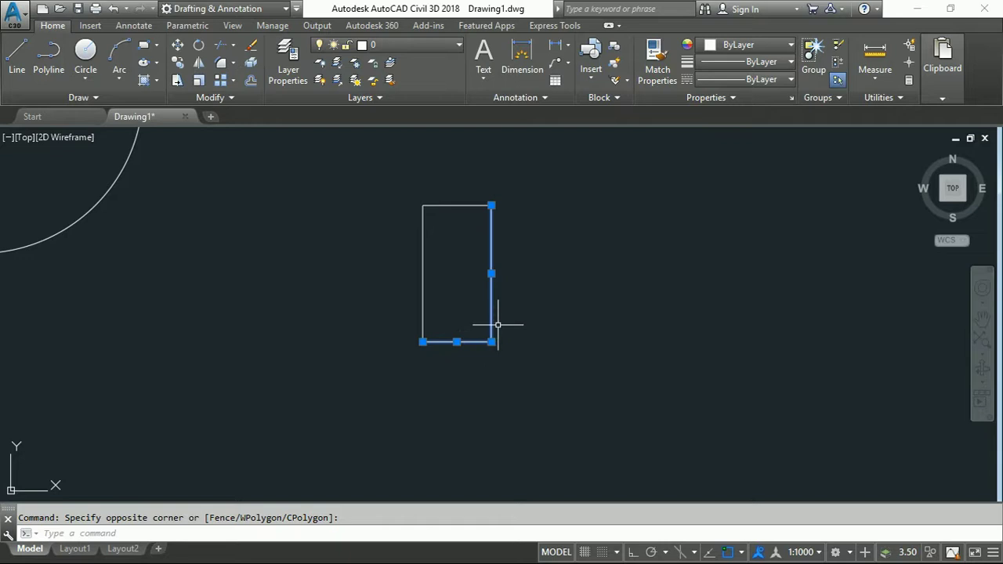
key(Escape)
click(525, 323)
click(474, 281)
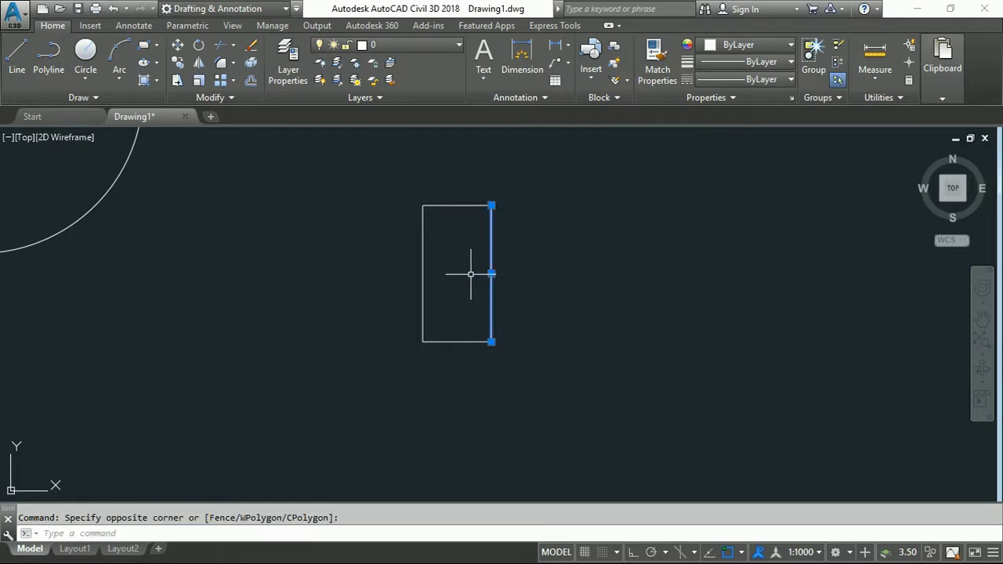
key(Escape)
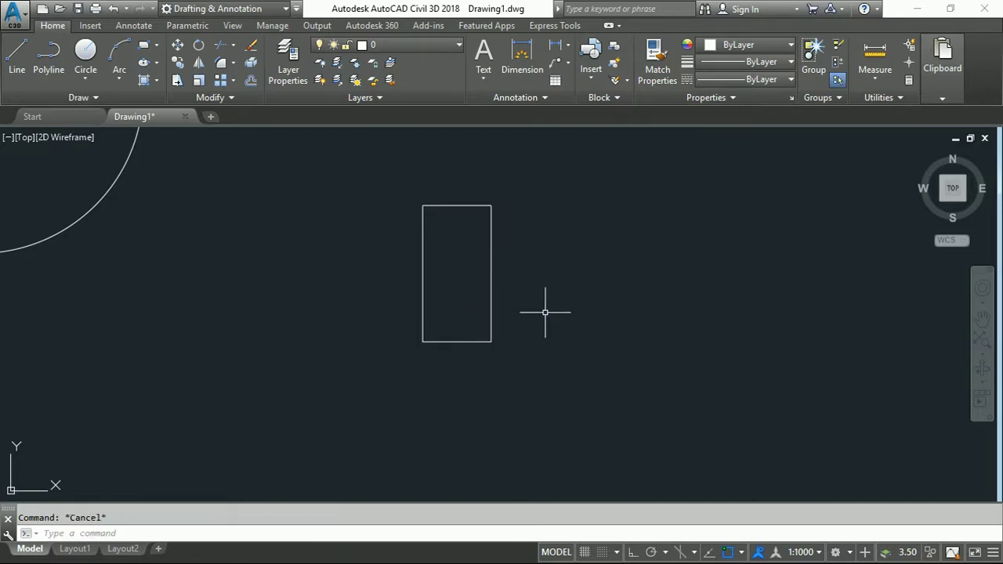
click(567, 372)
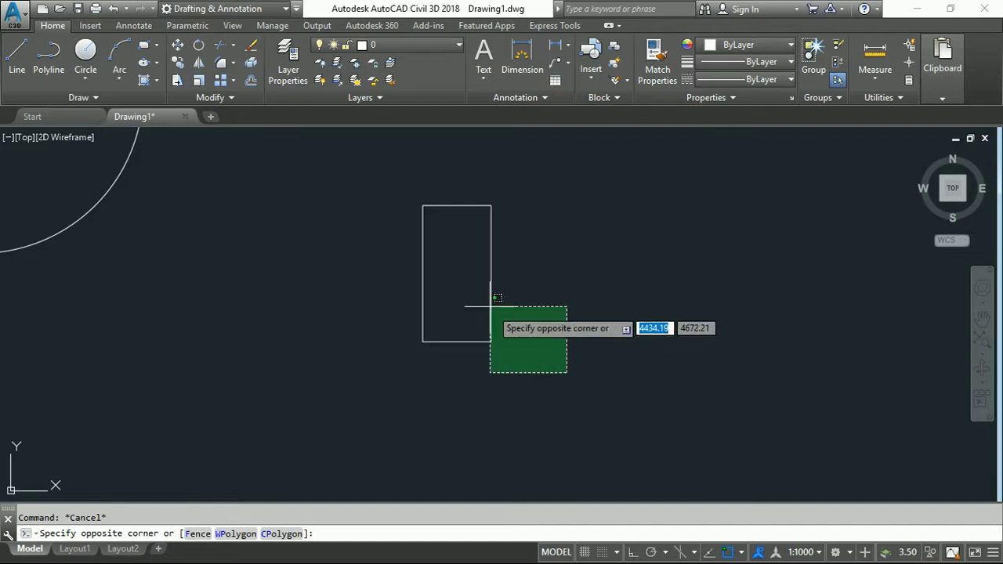
click(414, 192)
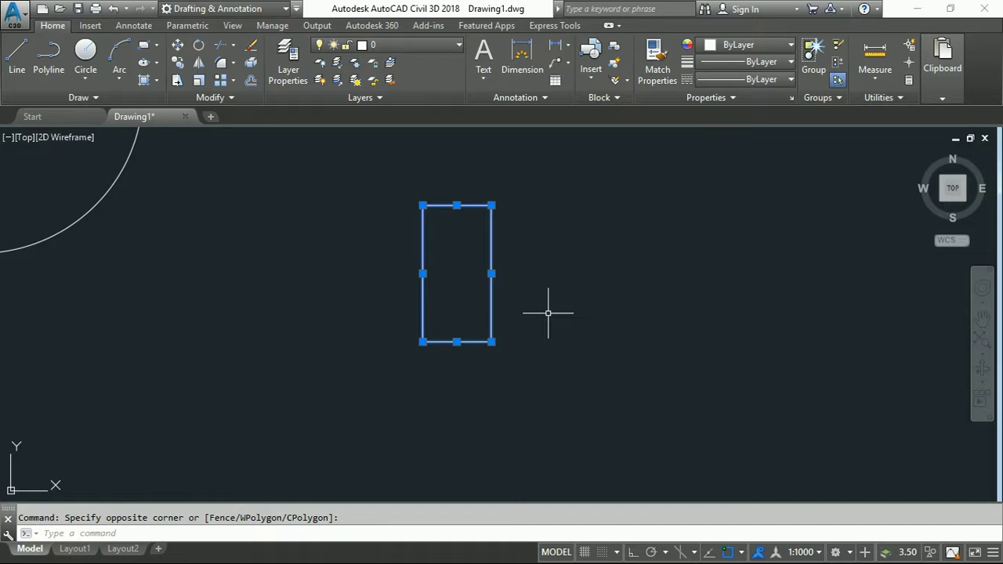
- Join the four lines into one polyline with J, then select the rectangle to confirm it
text(J)
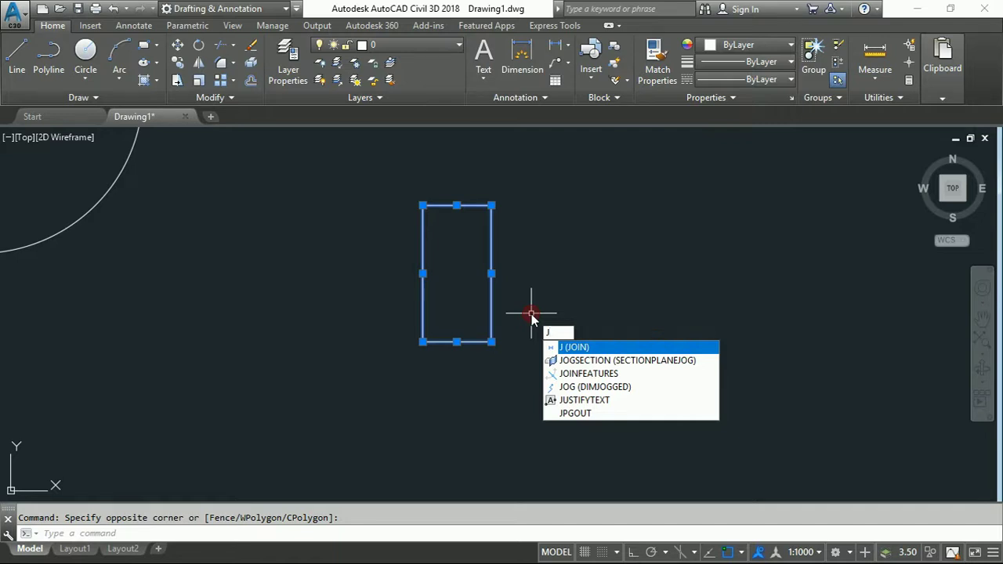
key(Return)
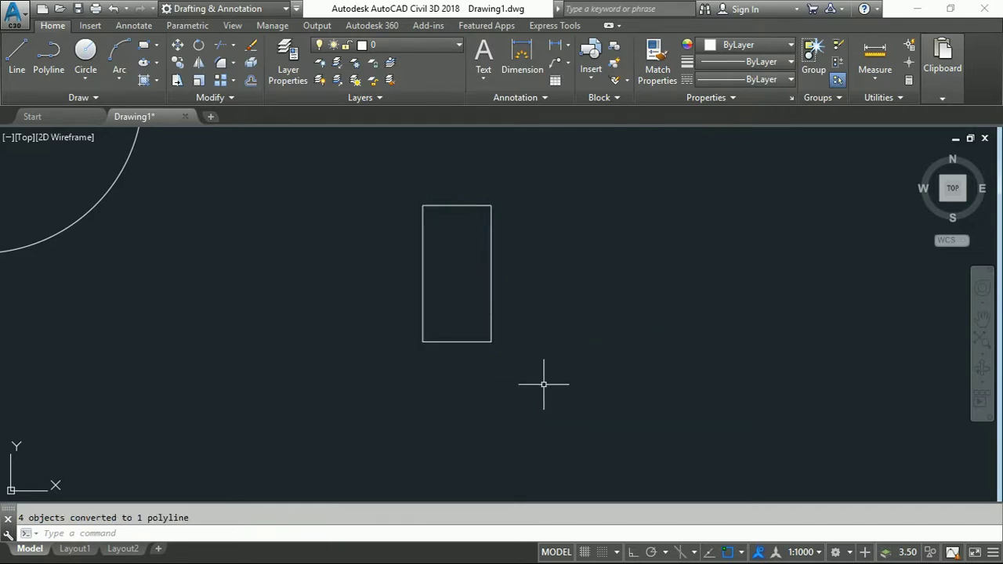
click(544, 373)
click(481, 328)
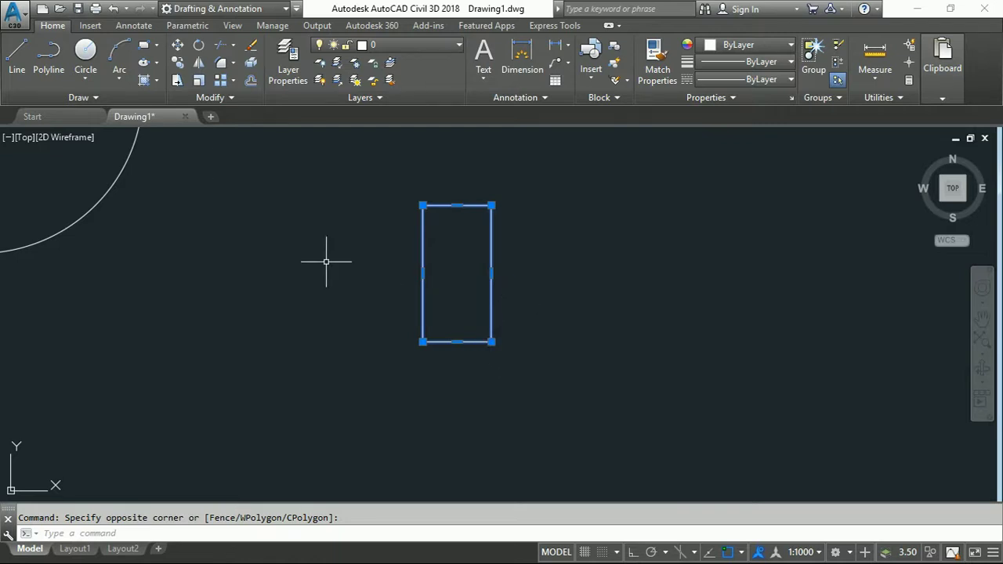
key(Escape)
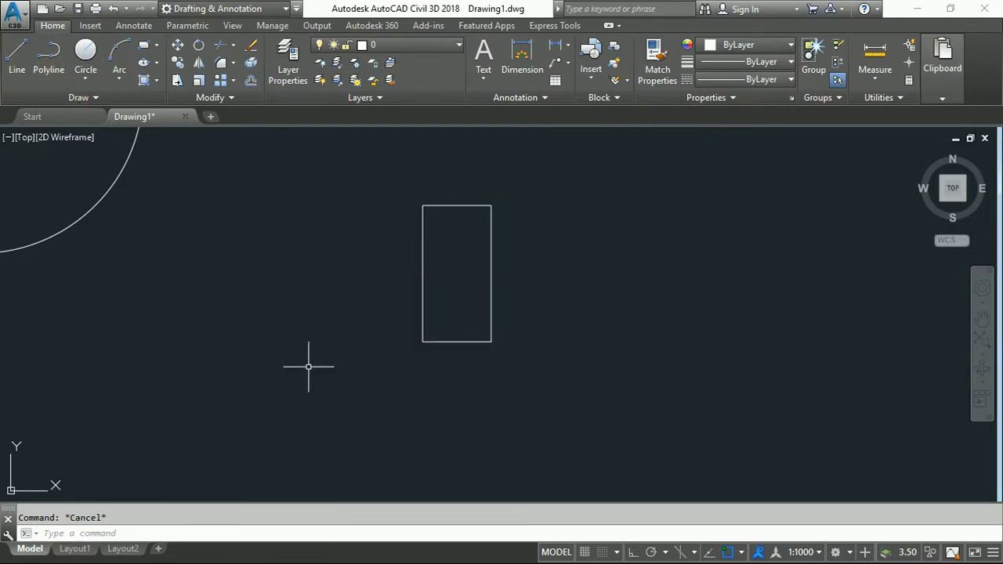
- Break the sloped line near its left end, with the second break point at 30
scroll(577, 383, down, 4)
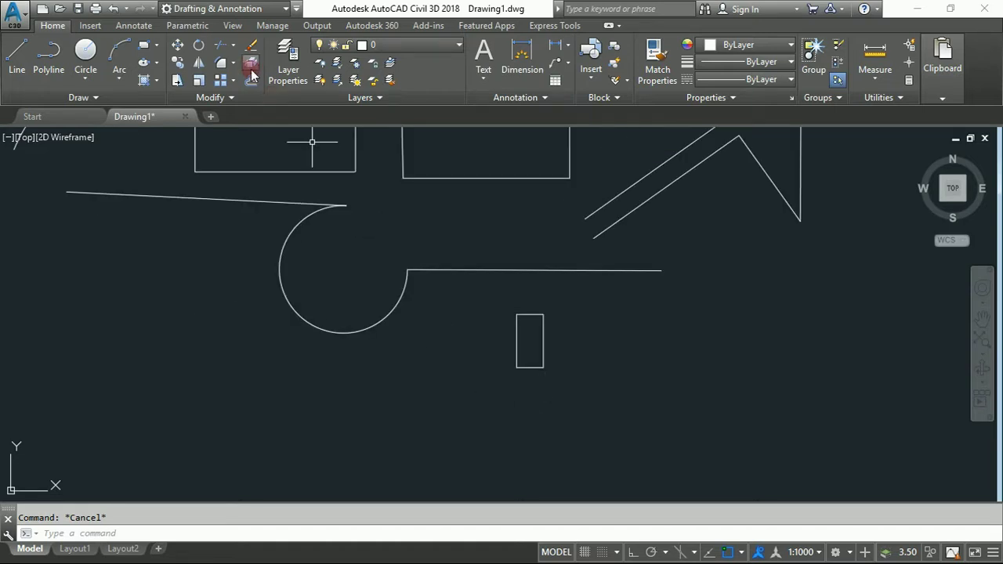
click(213, 98)
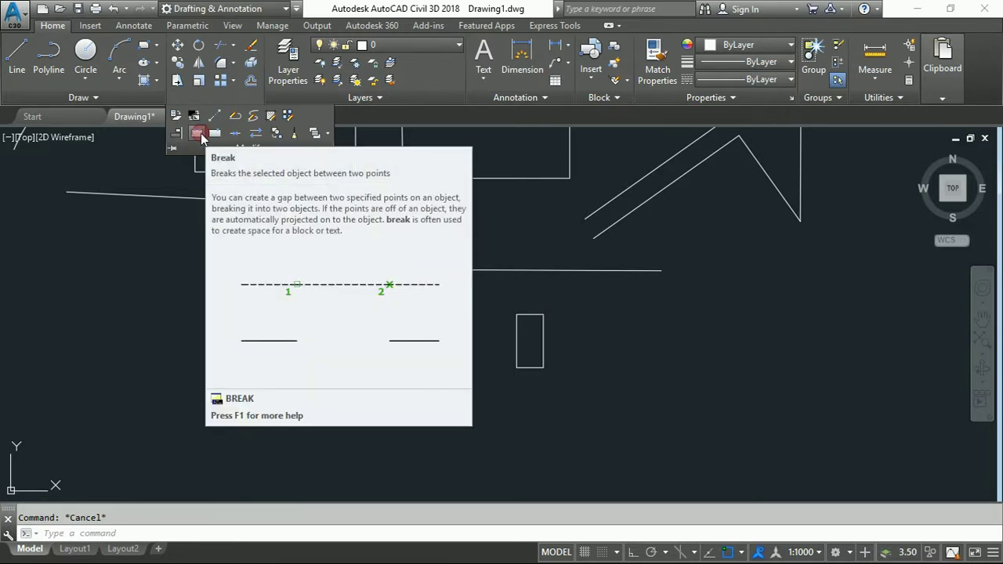
click(201, 133)
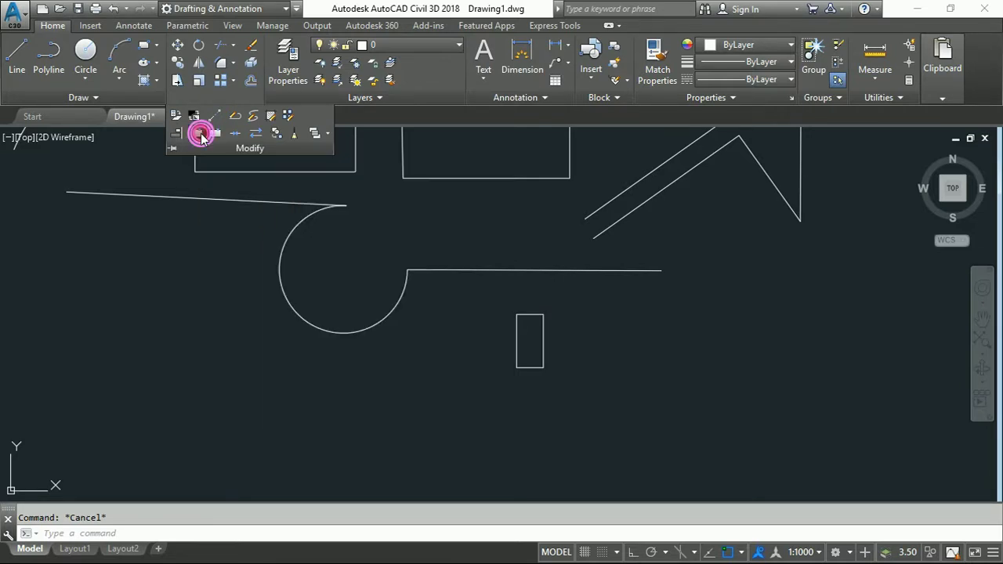
click(184, 198)
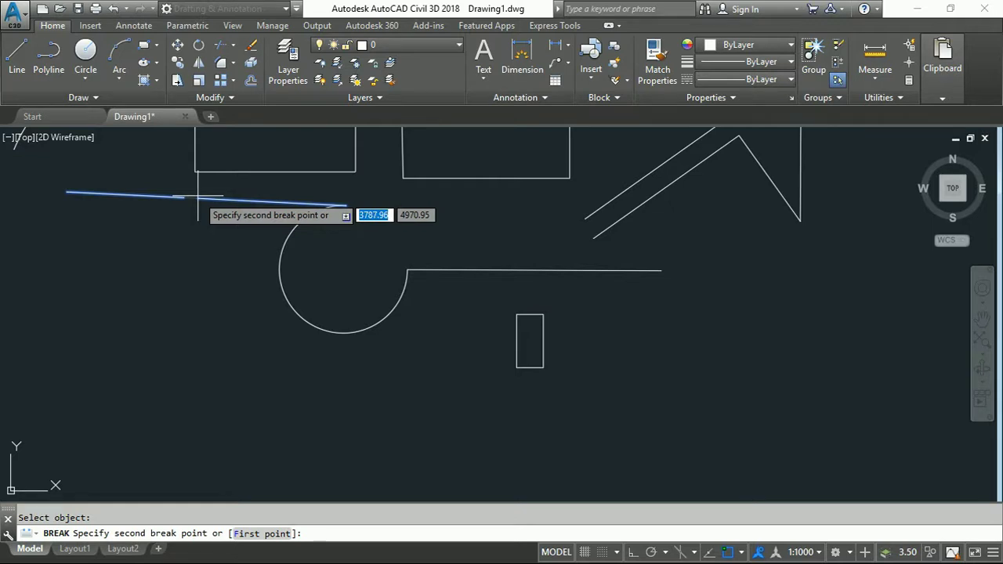
text(30)
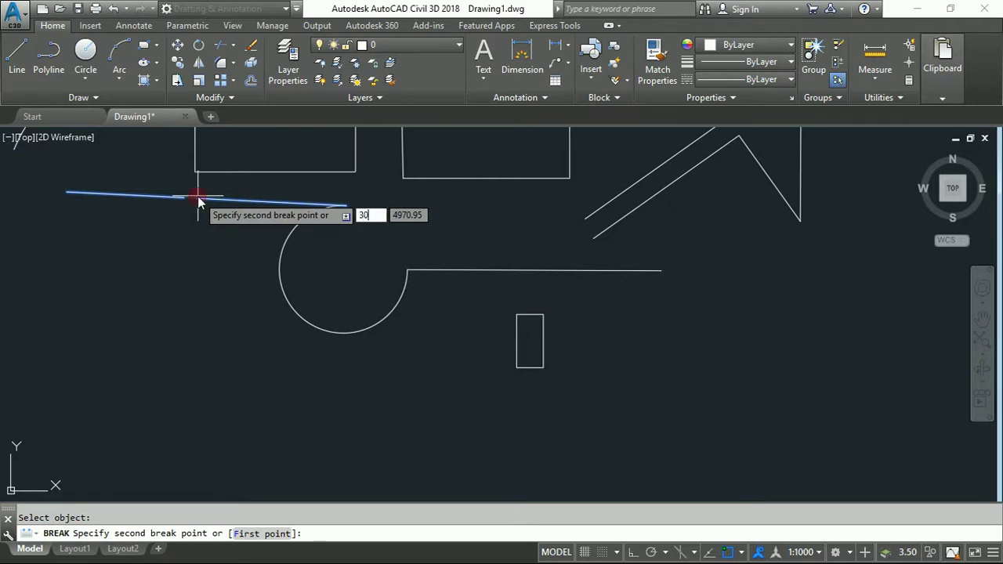
key(Return)
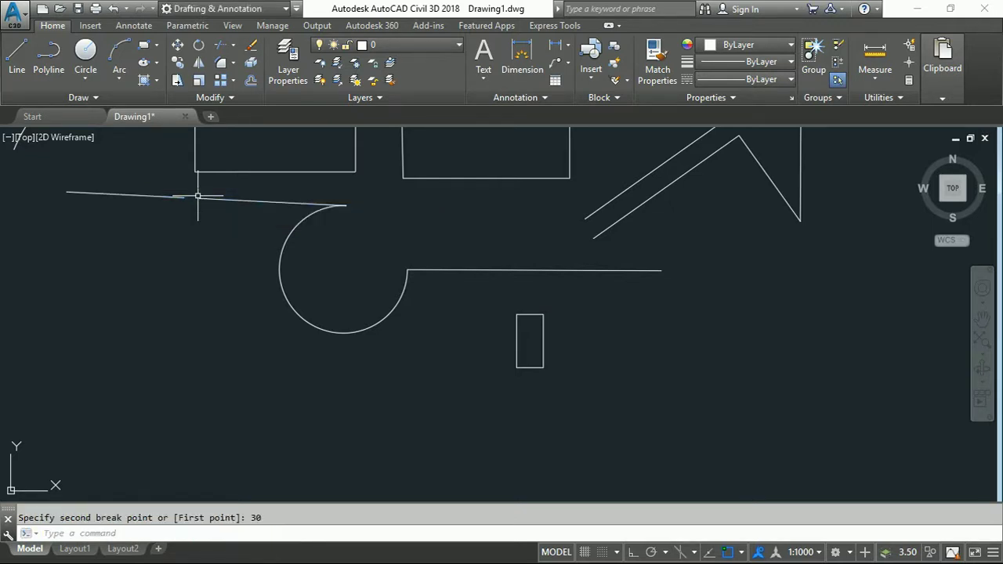
scroll(203, 189, up, 2)
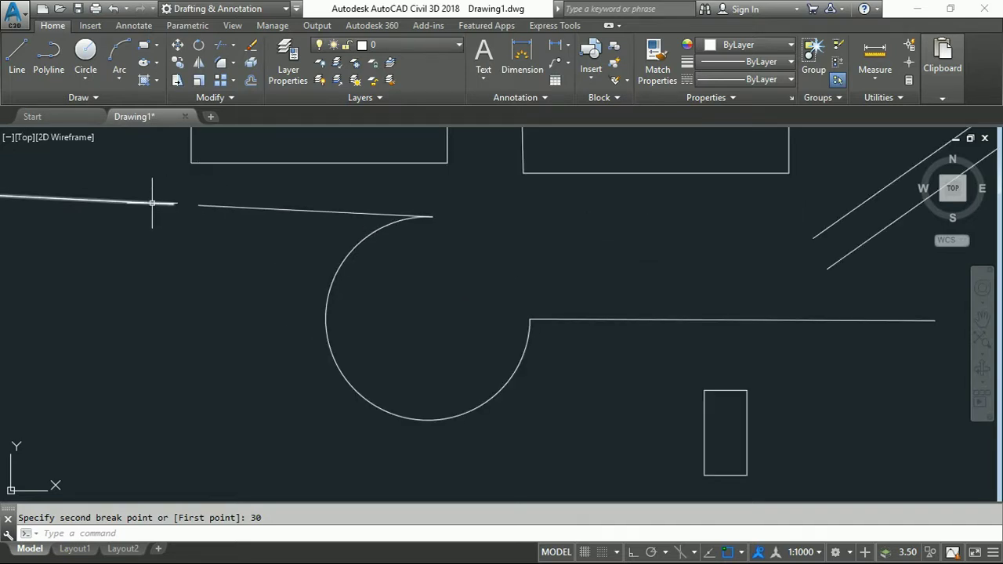
- Extend the left piece of the broken sloped line back to the arc, using all objects as boundaries
click(234, 48)
click(252, 96)
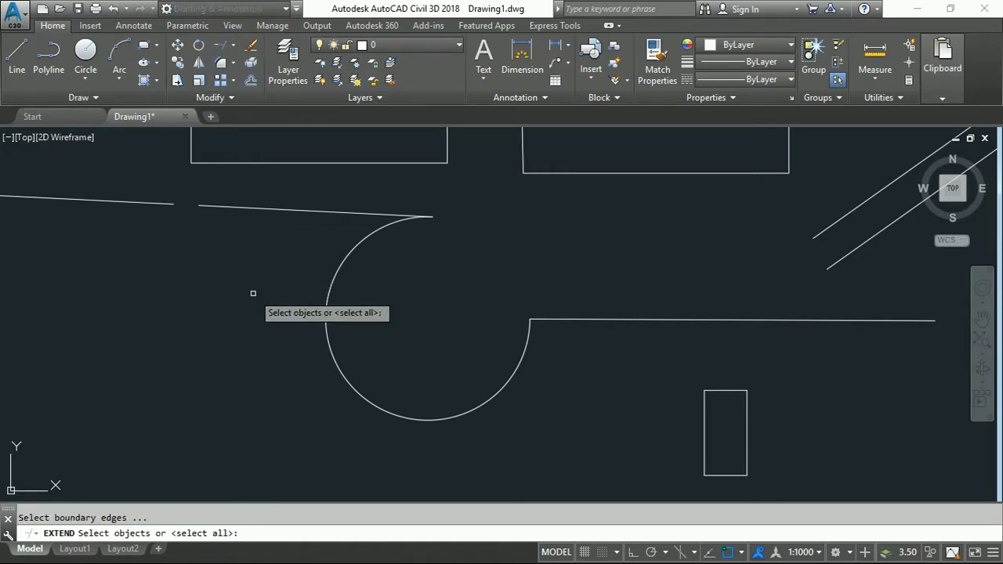
key(Return)
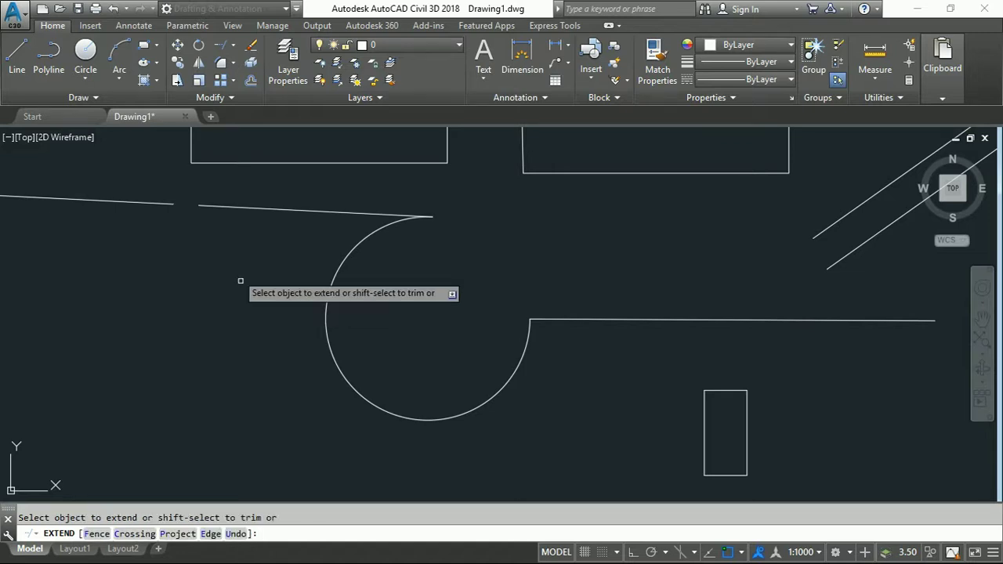
click(161, 203)
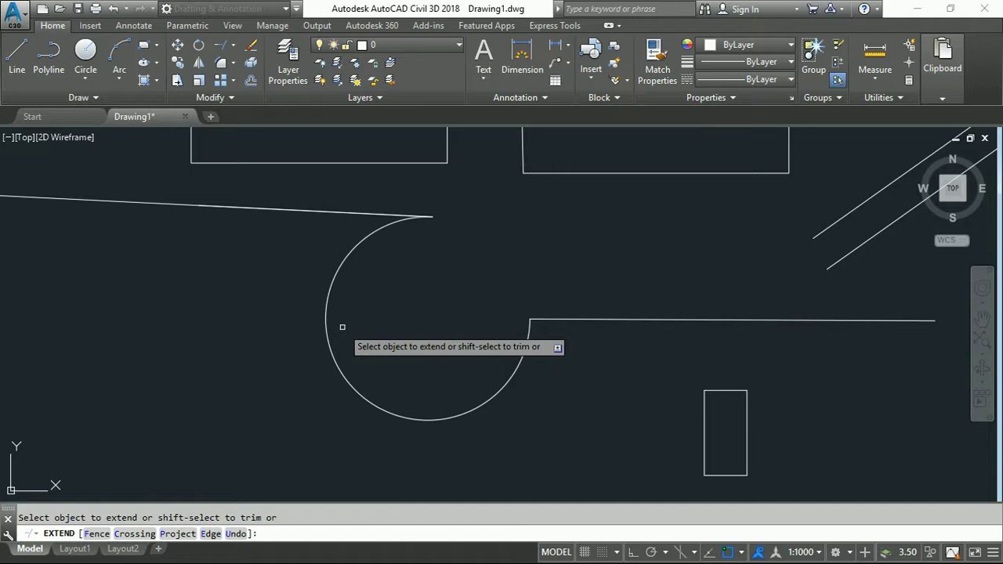
key(Escape)
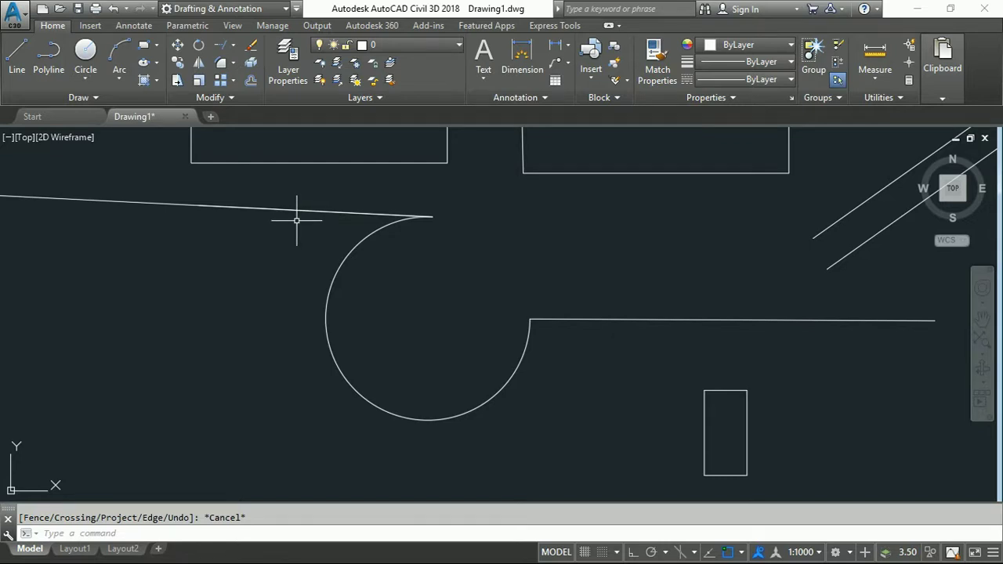
- Offset the horizontal line, the arc and the small rectangle 30 units outward
click(252, 82)
scroll(378, 353, down, 2)
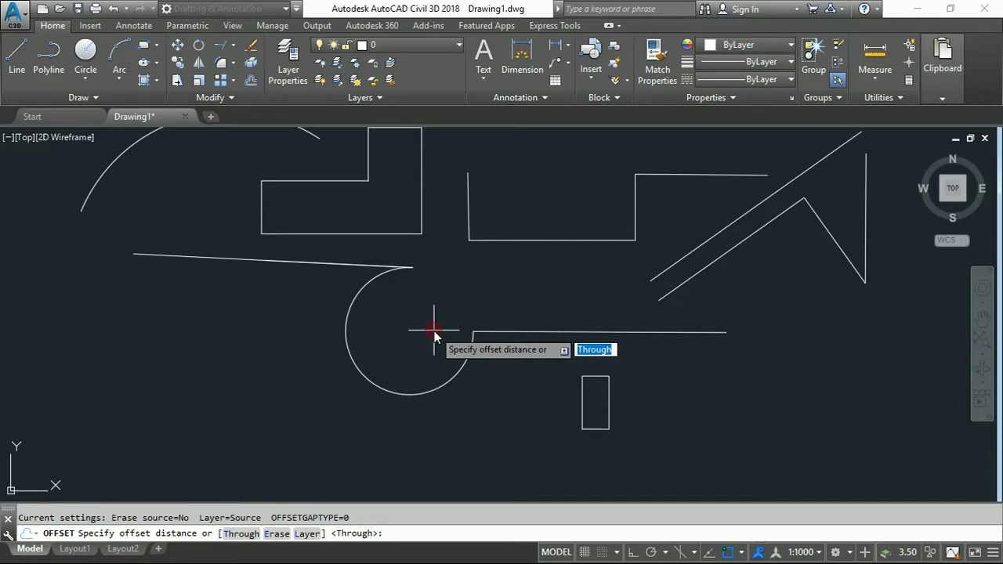
text(30)
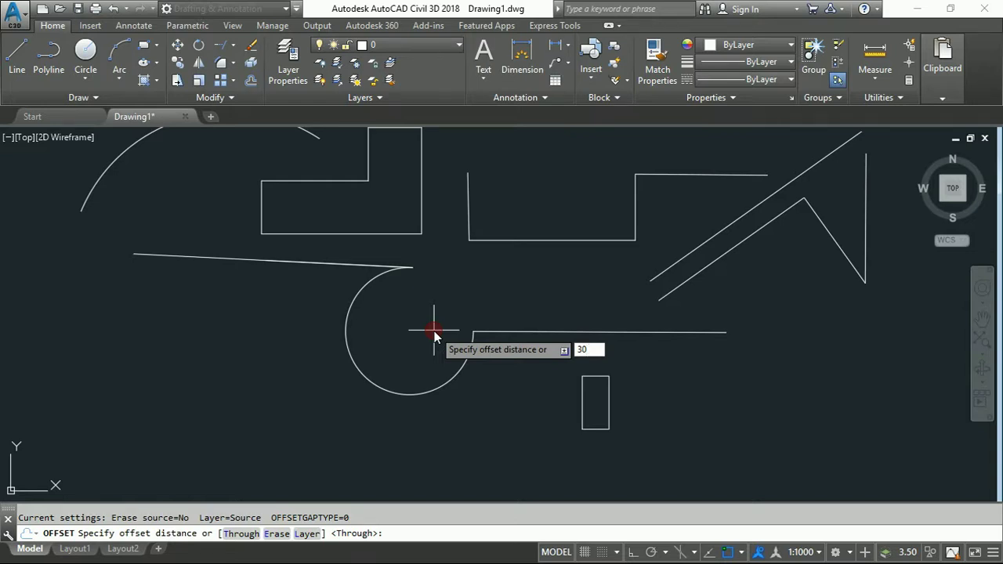
key(Return)
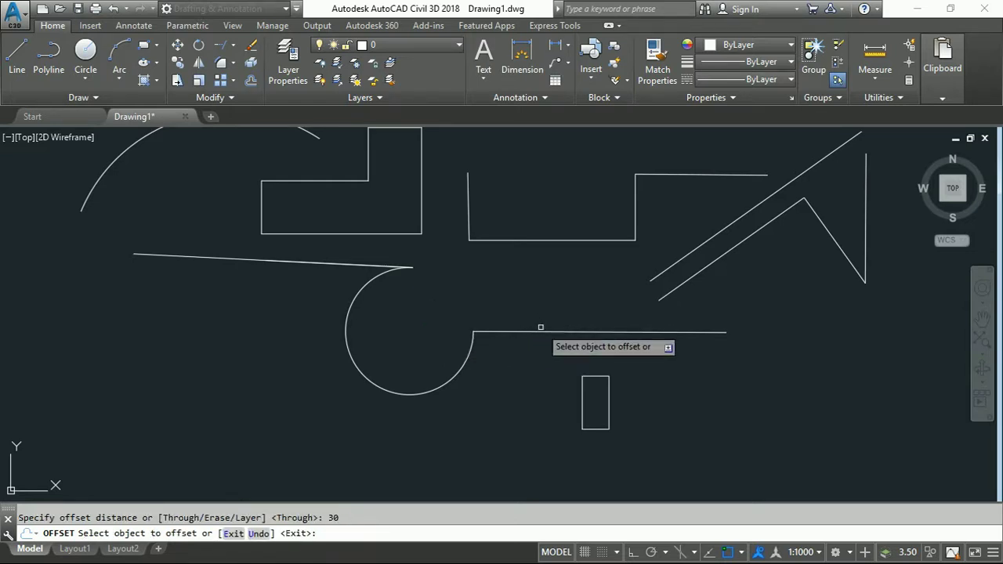
click(544, 333)
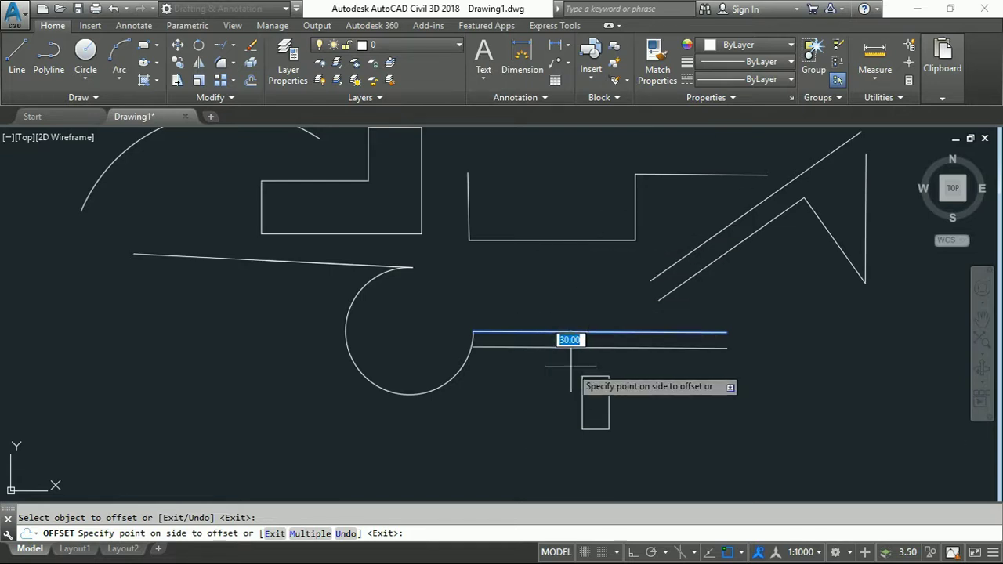
click(538, 359)
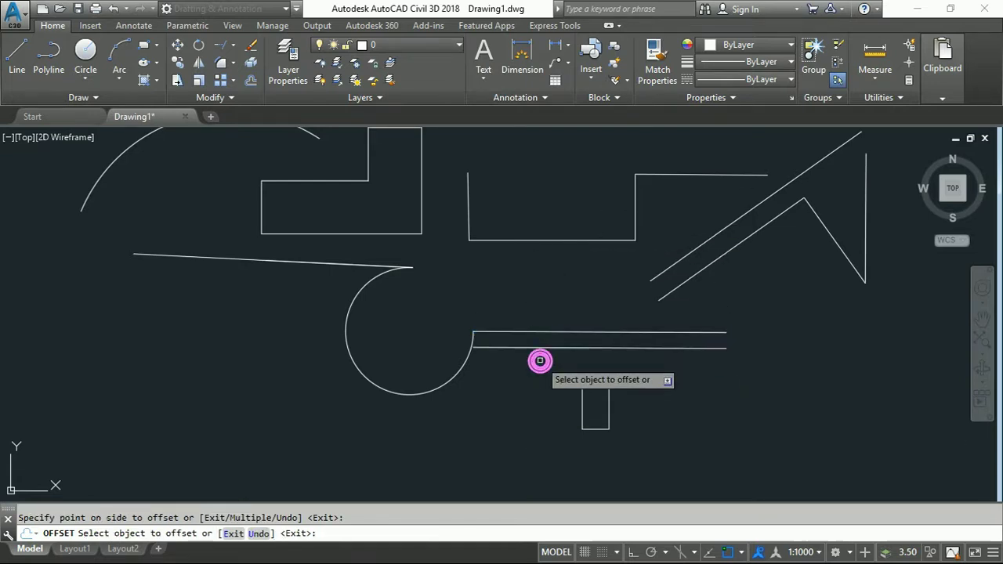
click(444, 385)
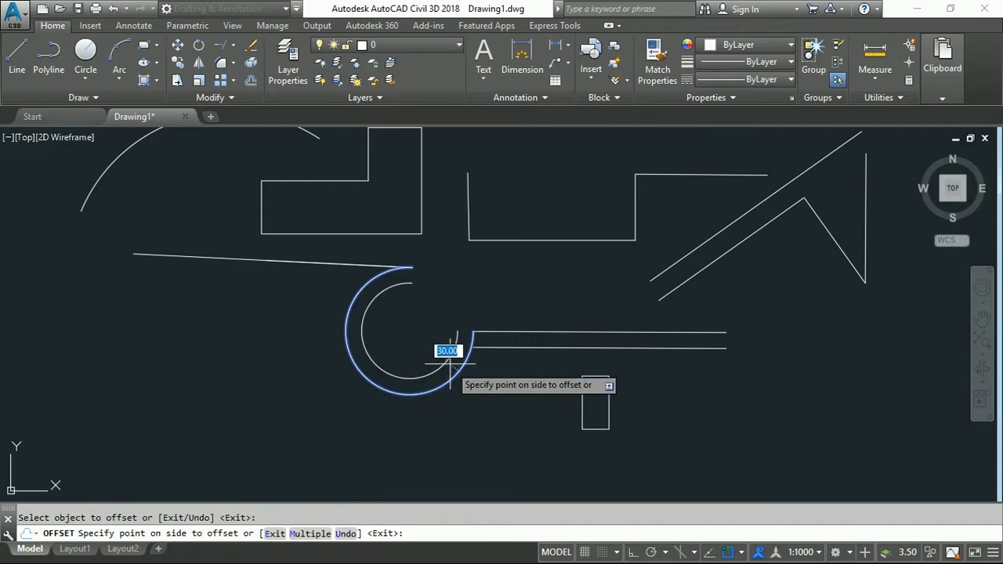
click(464, 412)
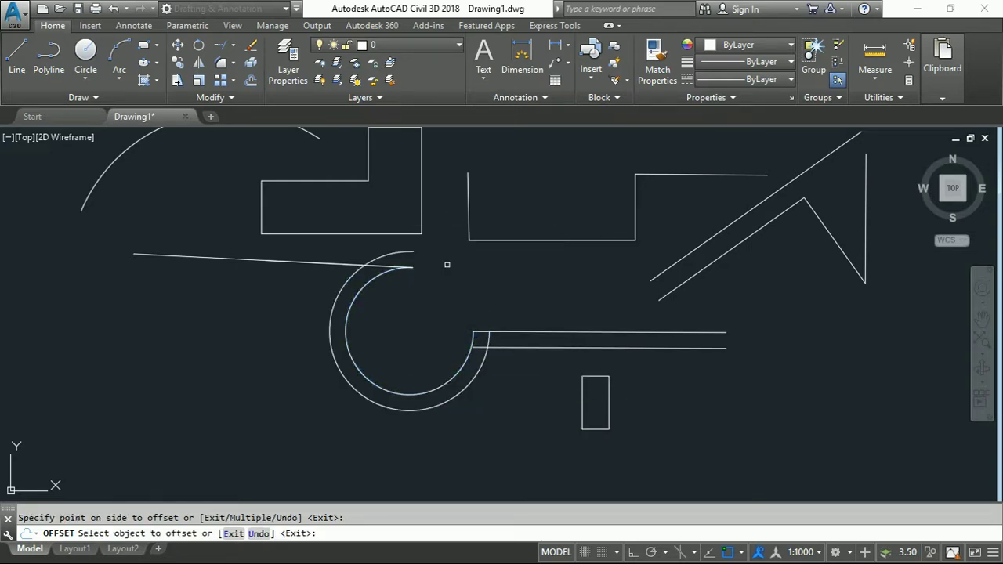
click(599, 428)
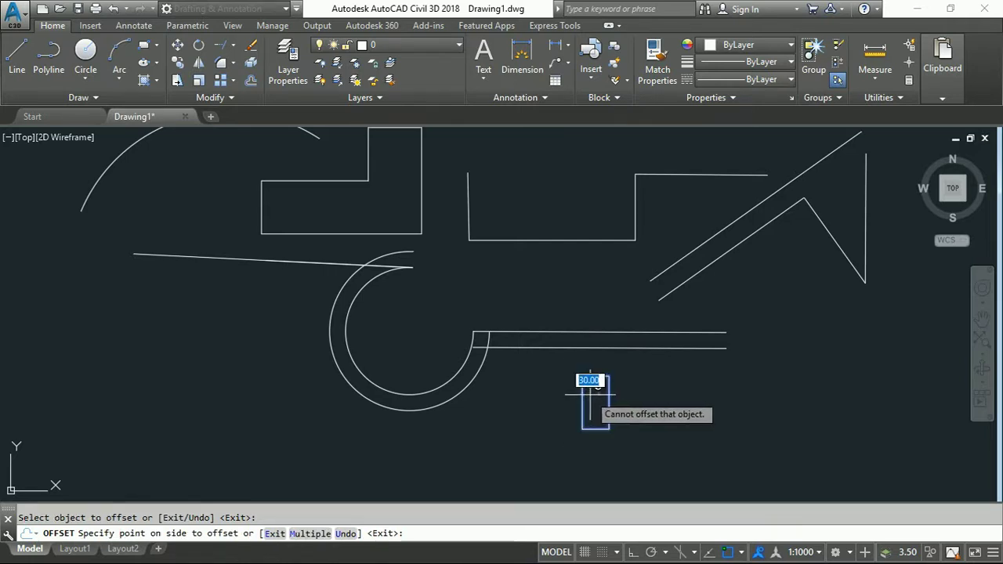
click(690, 426)
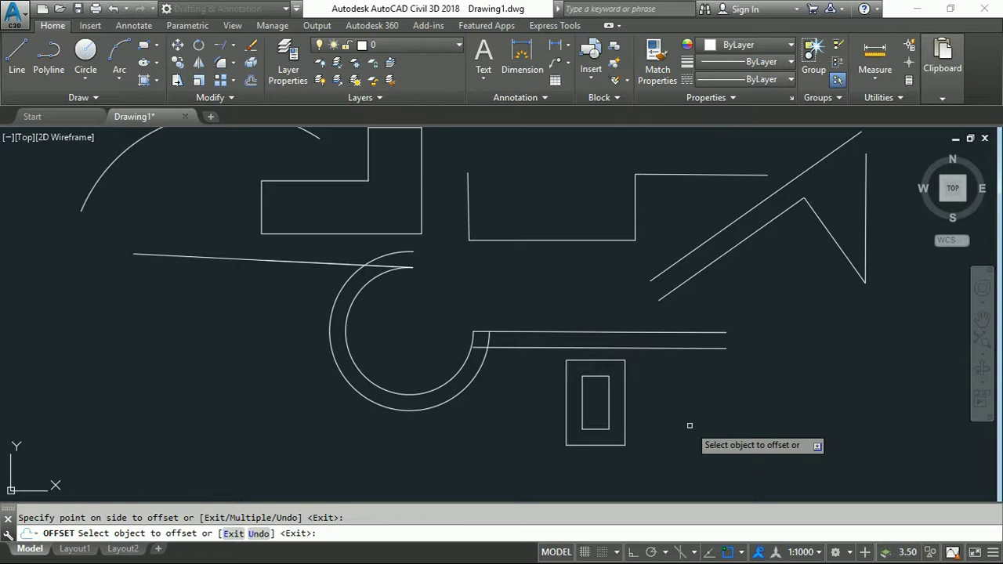
key(Escape)
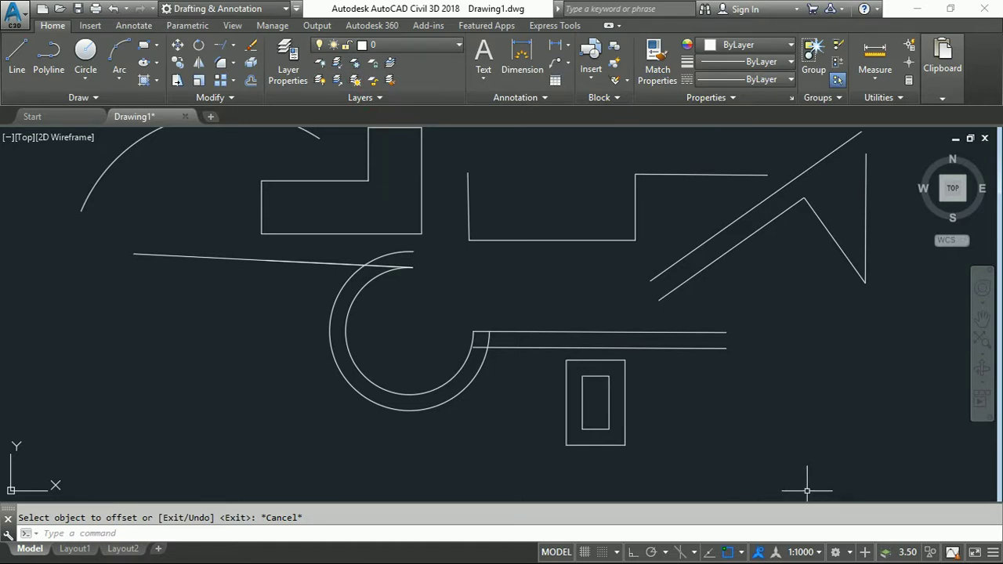
- Expand the Draw panel slide-out on the Home tab to show the extra drawing tools
click(82, 100)
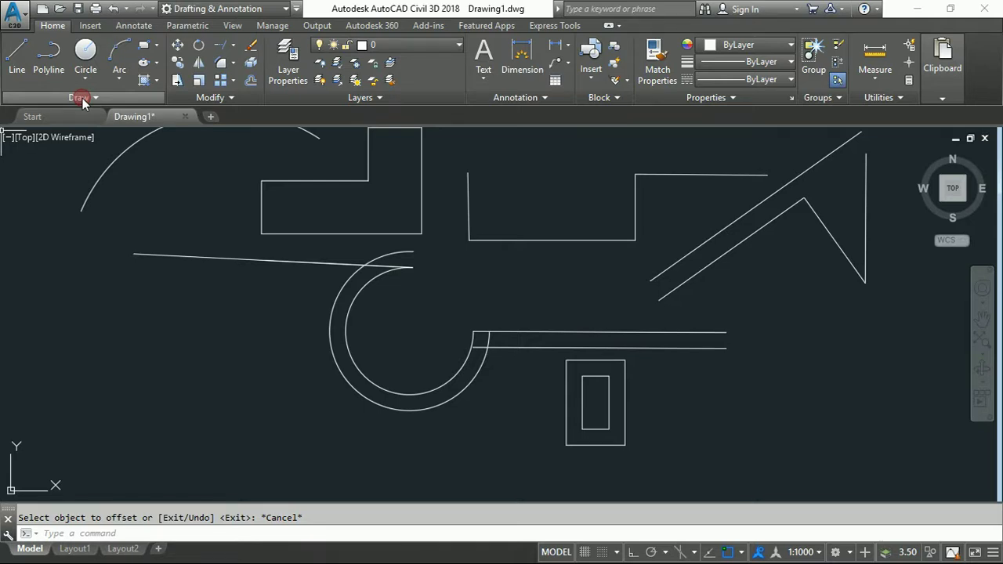
click(82, 101)
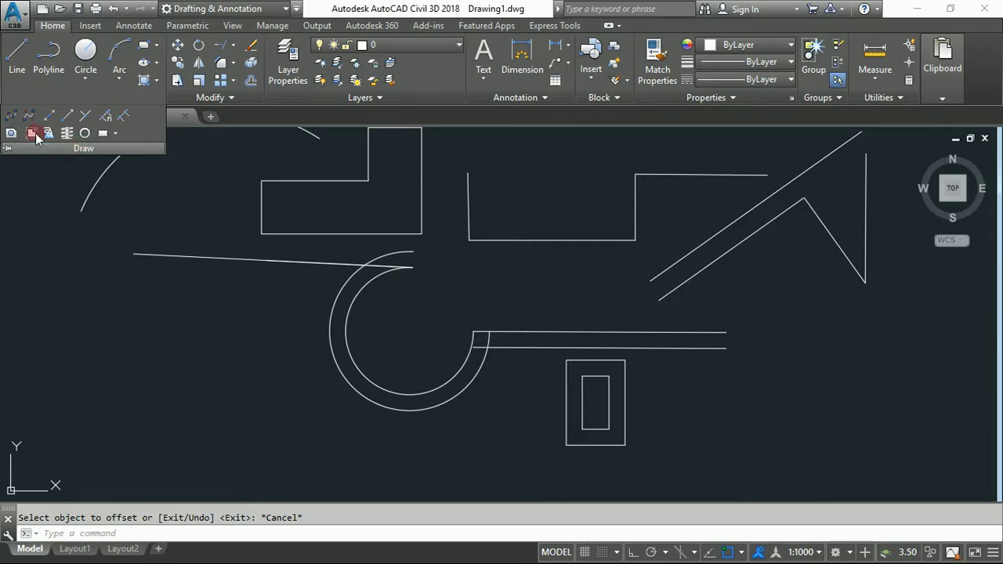
click(11, 116)
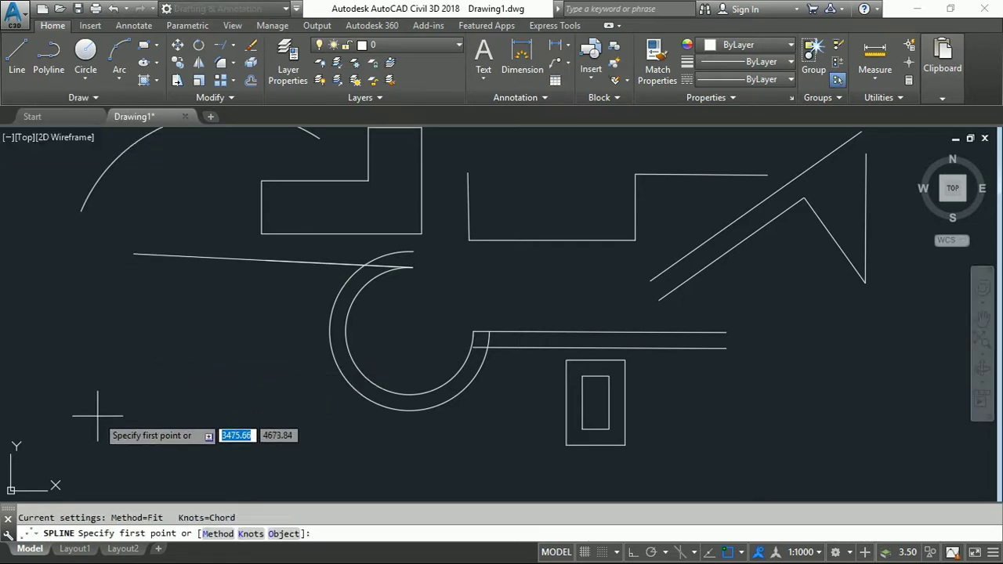
click(82, 94)
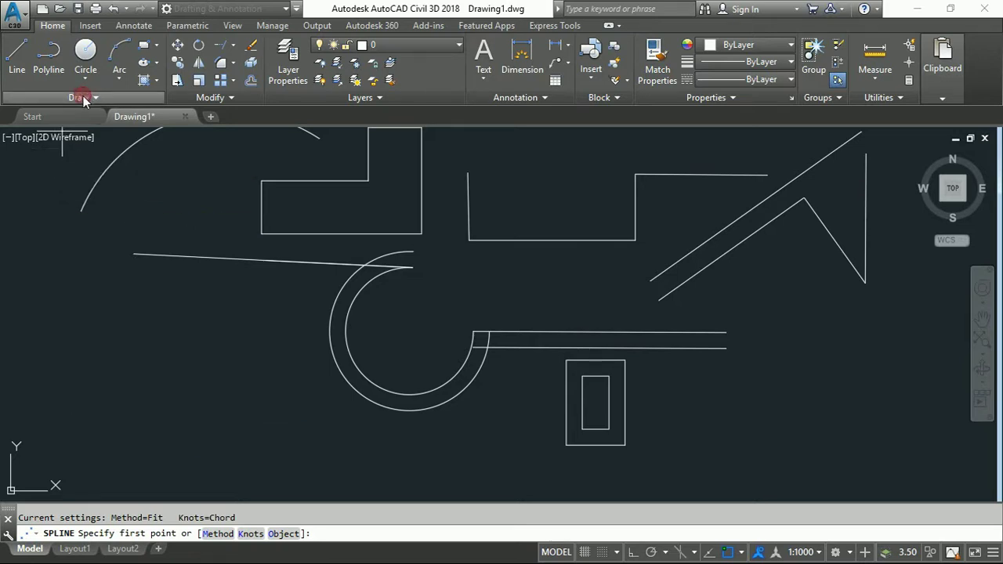
click(82, 97)
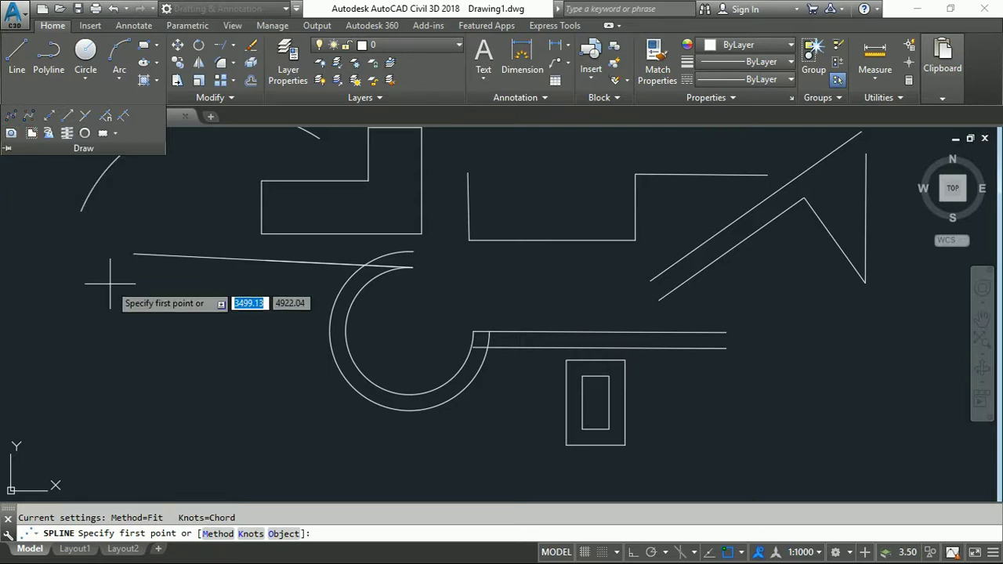
click(116, 413)
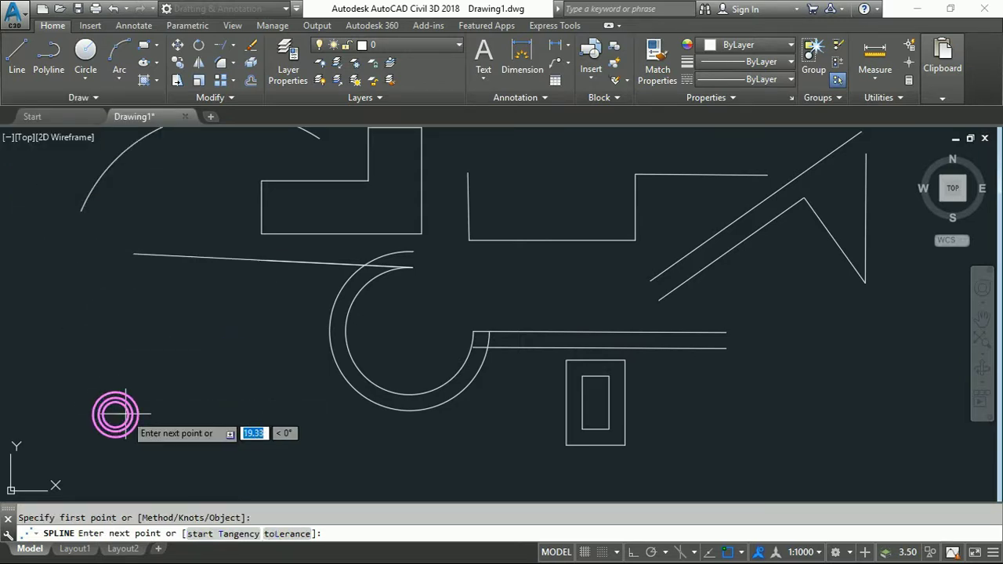
click(180, 345)
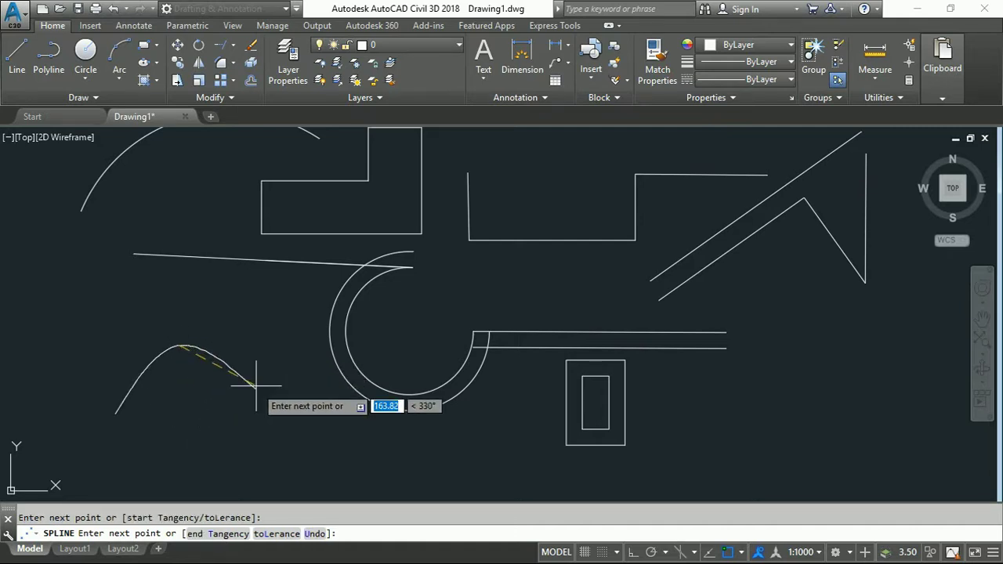
click(208, 413)
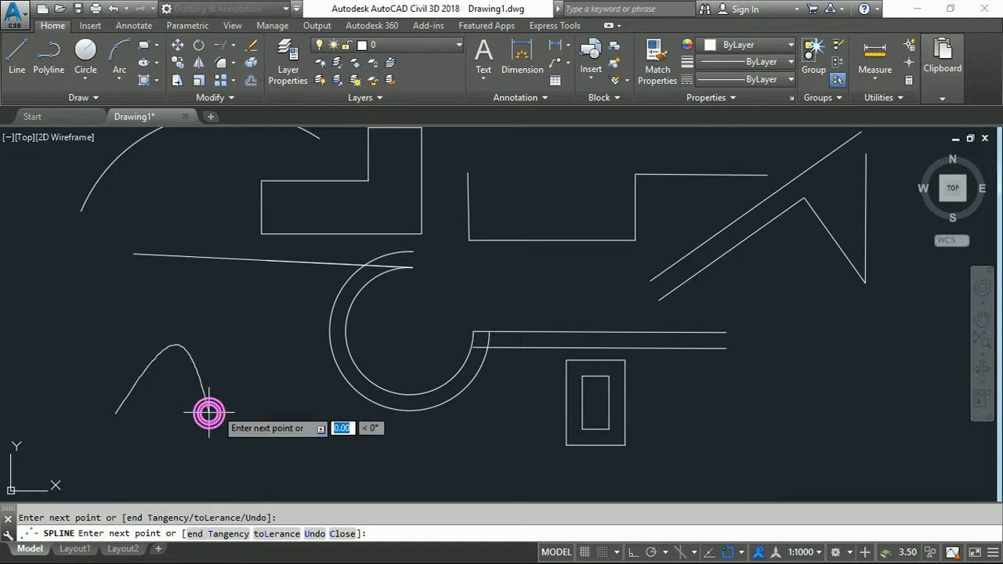
click(257, 350)
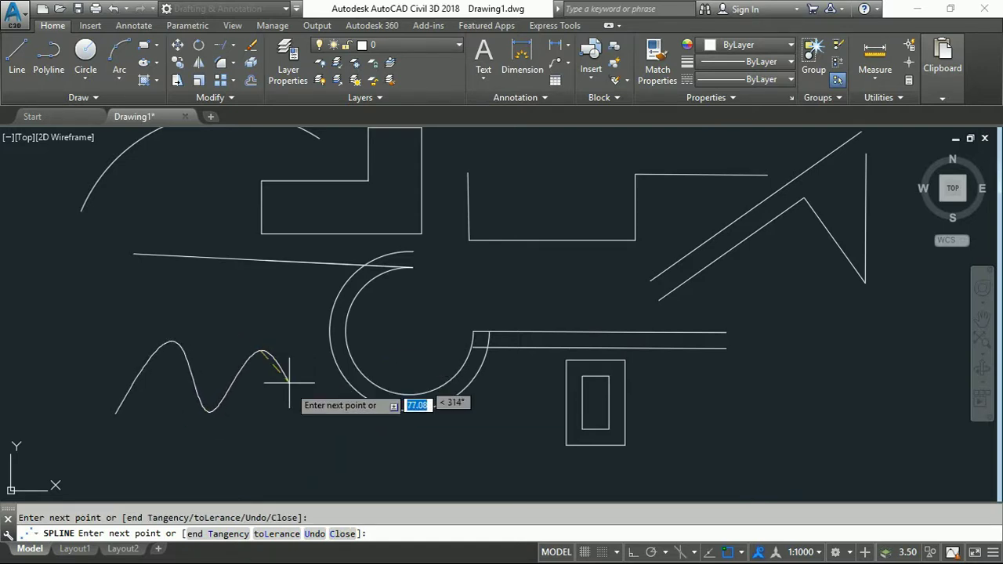
click(282, 418)
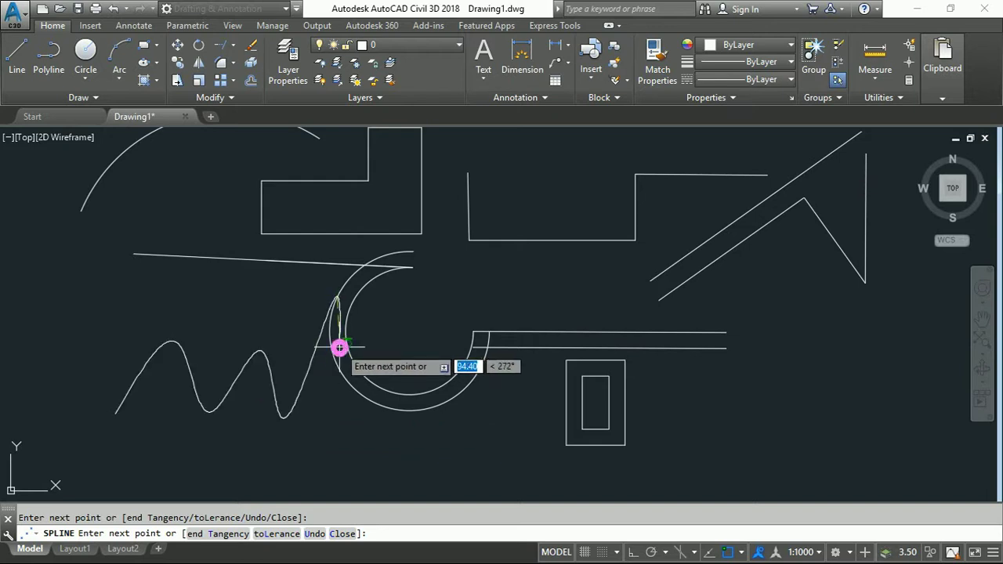
click(337, 442)
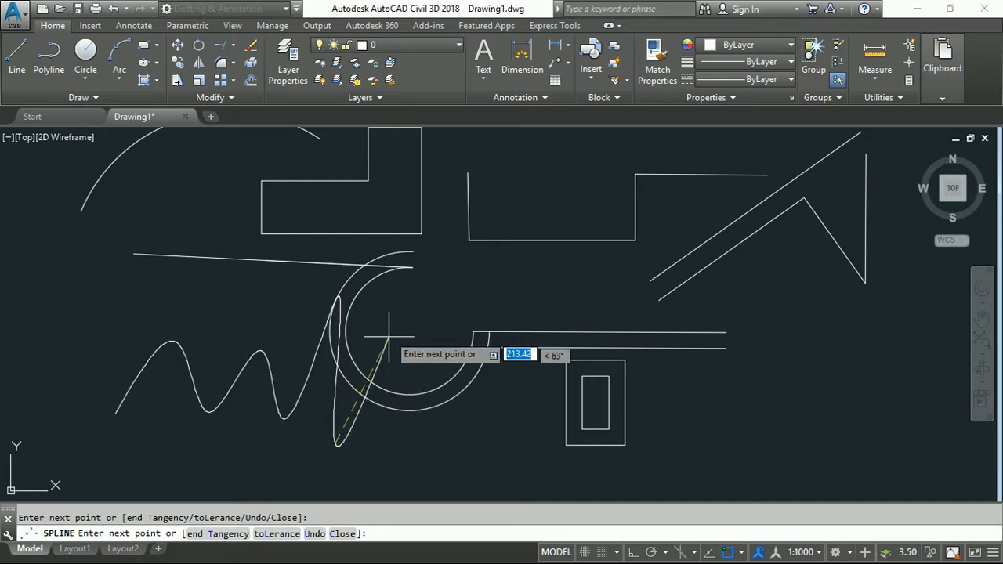
click(418, 298)
click(397, 474)
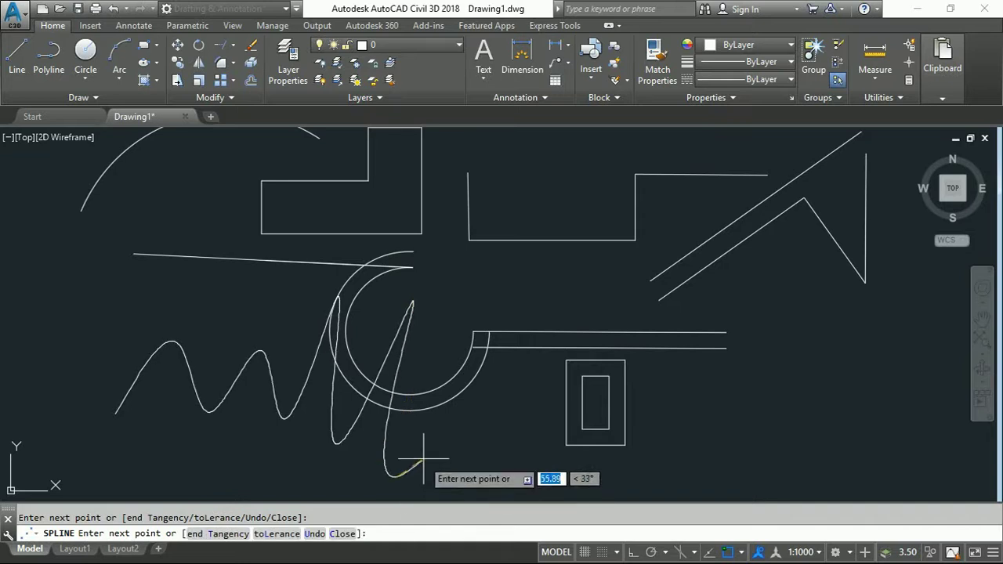
click(353, 408)
key(Escape)
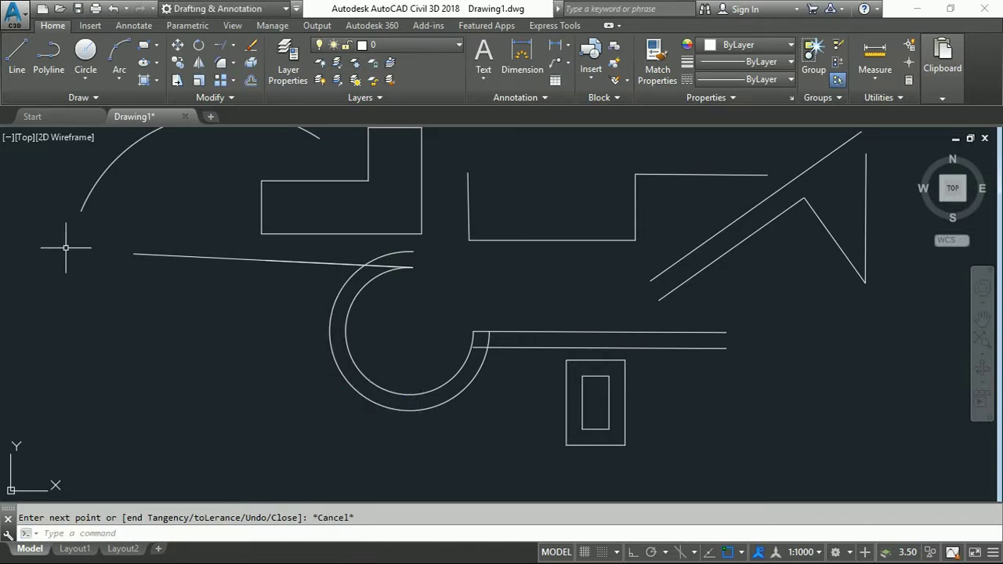
- With Ortho on, draw horizontal and vertical construction lines crossing just left of the arc
click(88, 96)
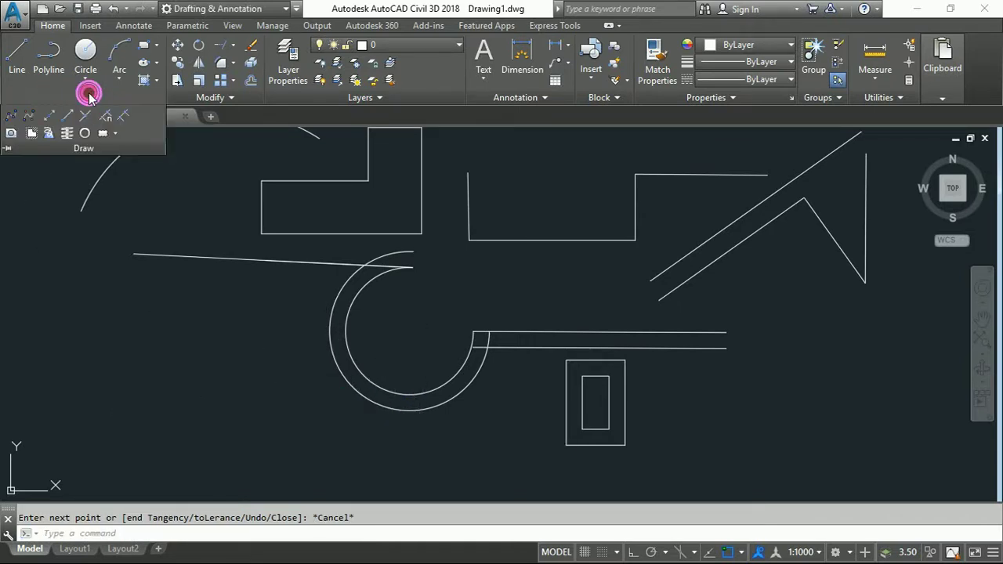
click(51, 116)
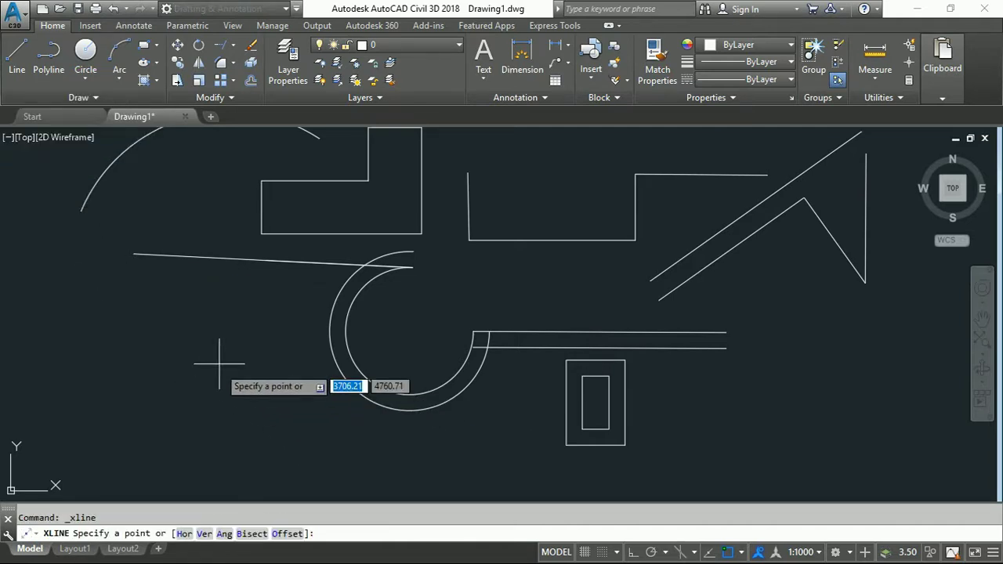
click(206, 339)
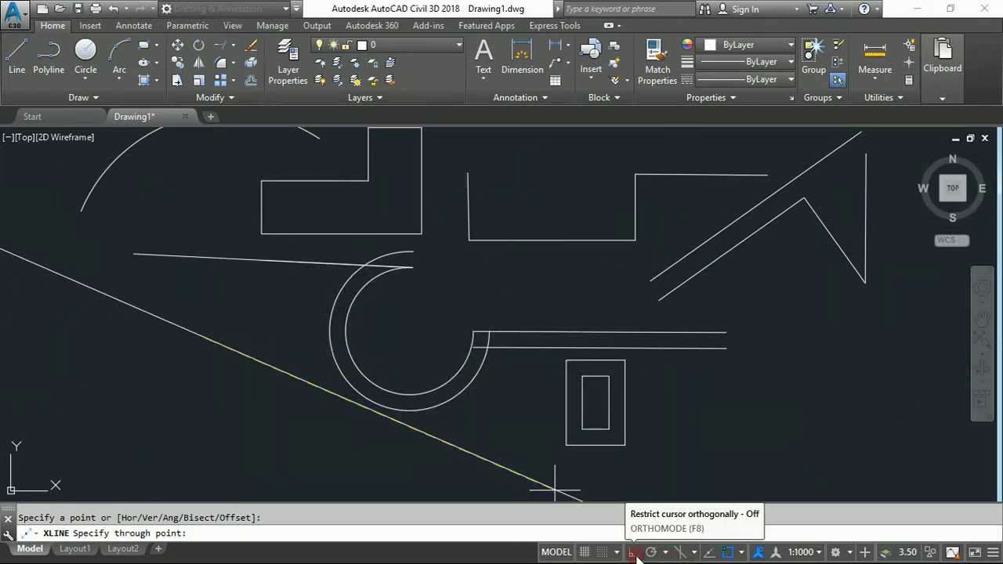
click(634, 553)
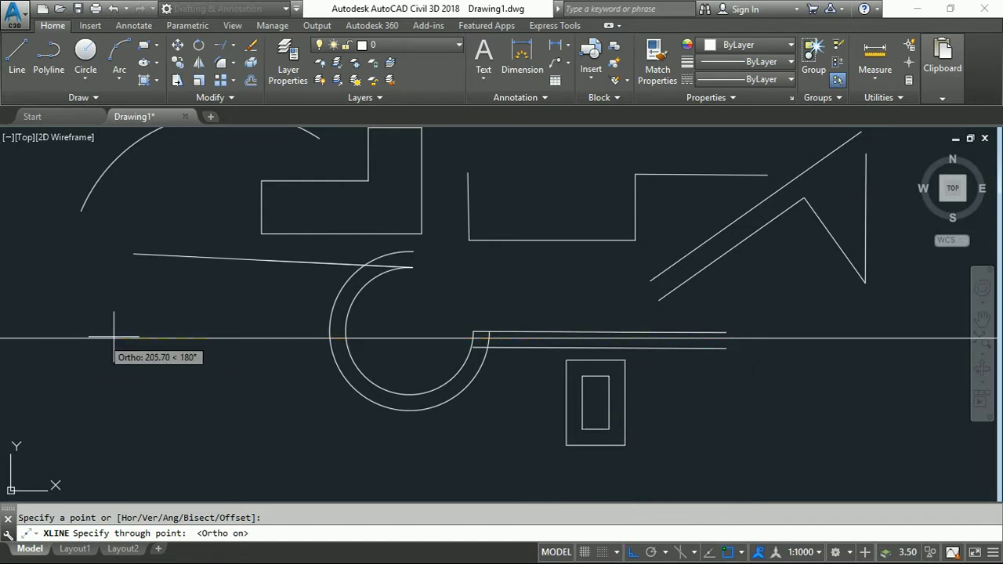
click(448, 325)
click(182, 307)
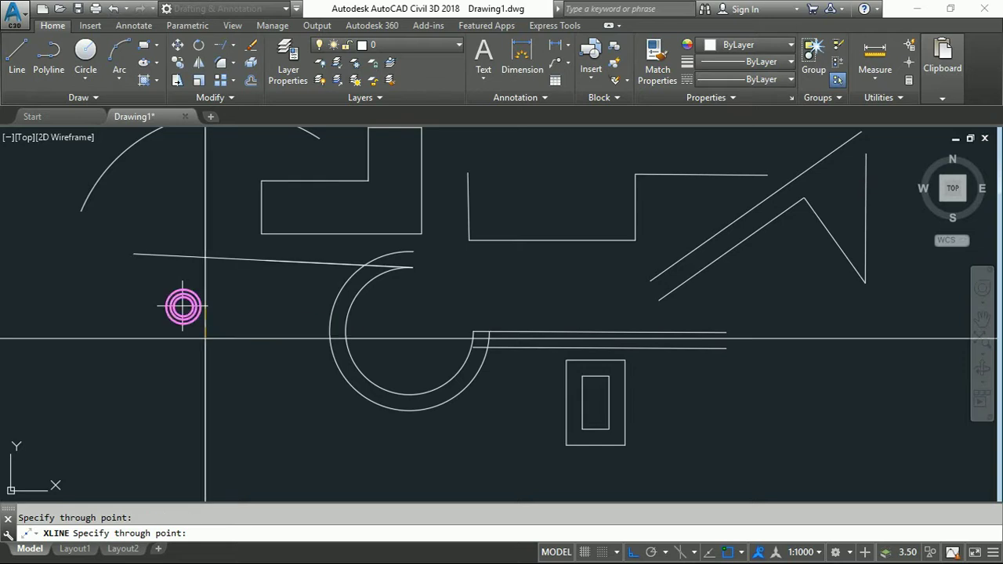
key(Escape)
scroll(188, 330, down, 5)
scroll(259, 361, down, 2)
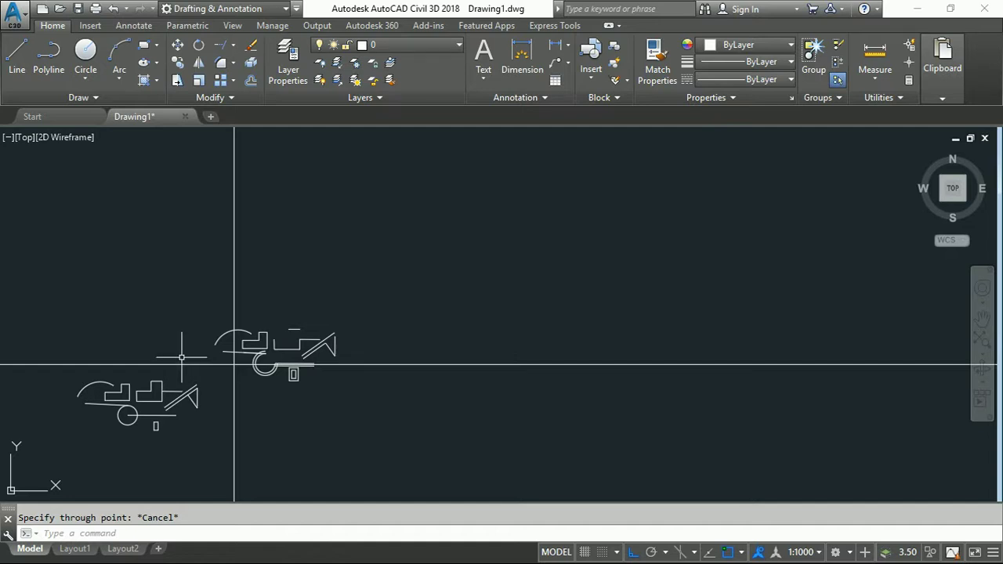
- Draw a horizontal ray to the right, then select and delete it
click(97, 98)
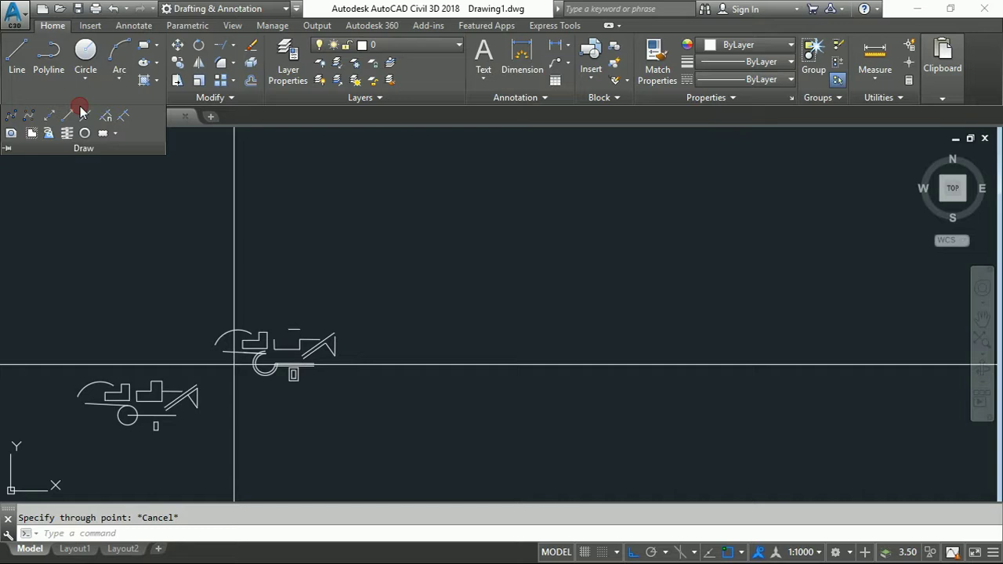
click(73, 120)
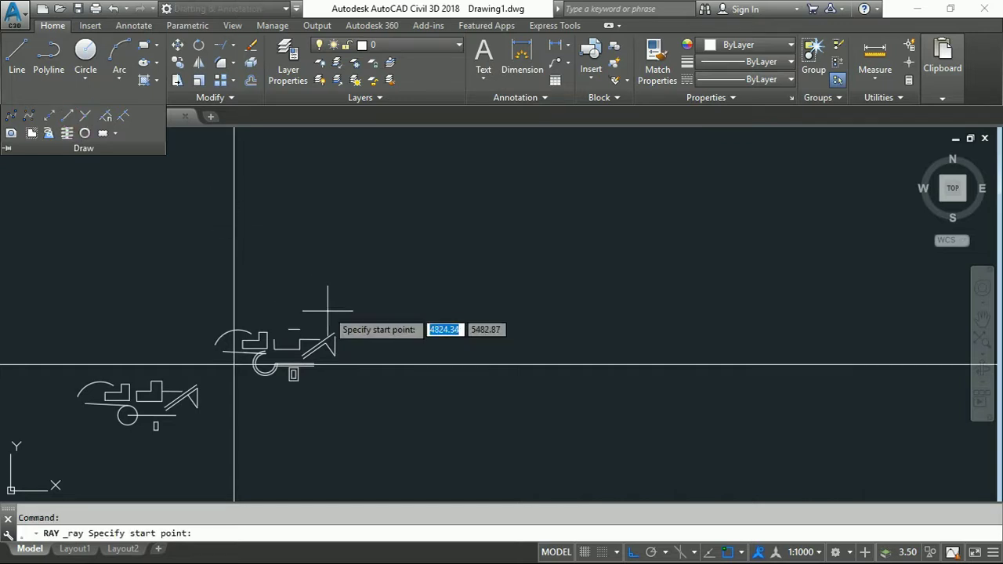
click(357, 289)
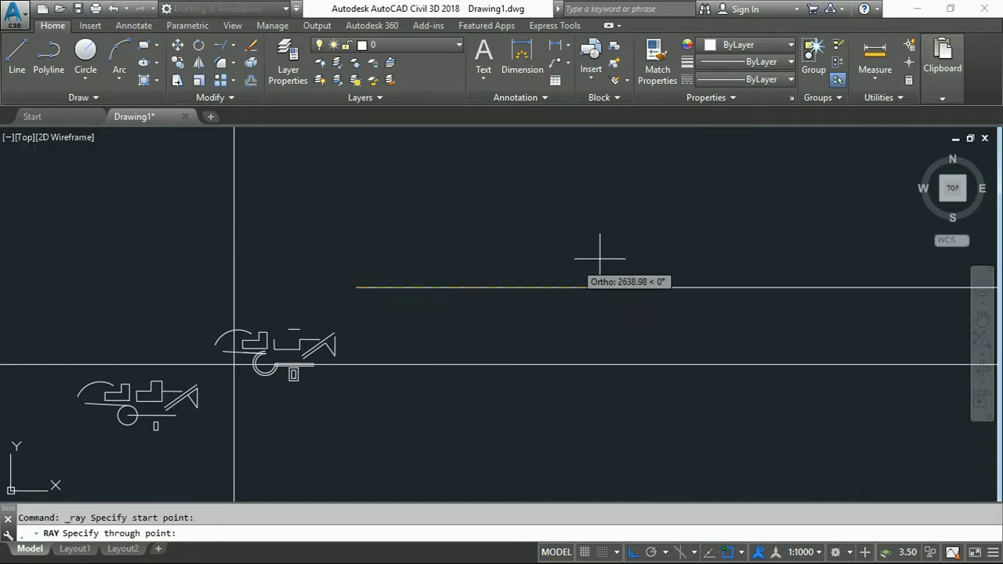
click(812, 232)
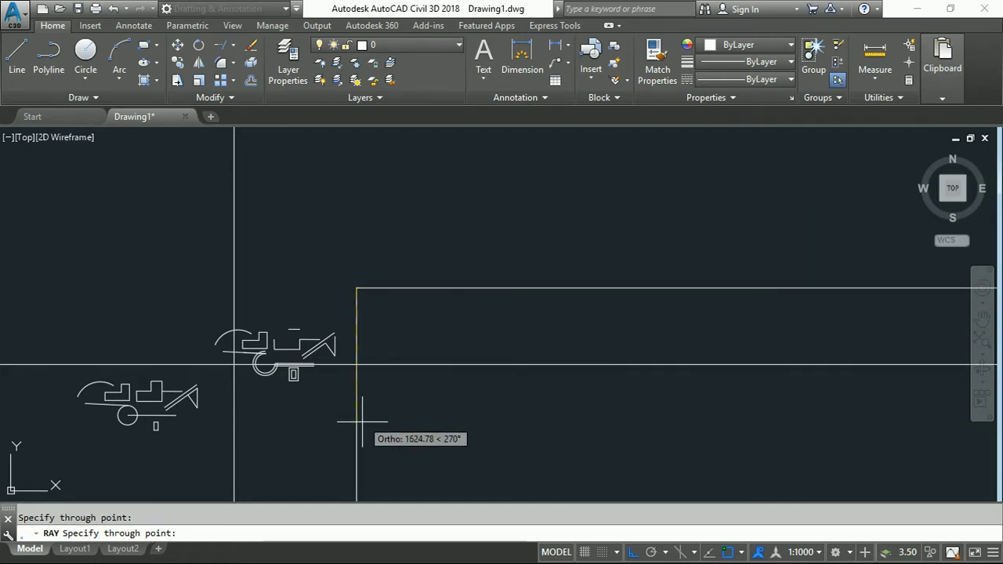
key(Escape)
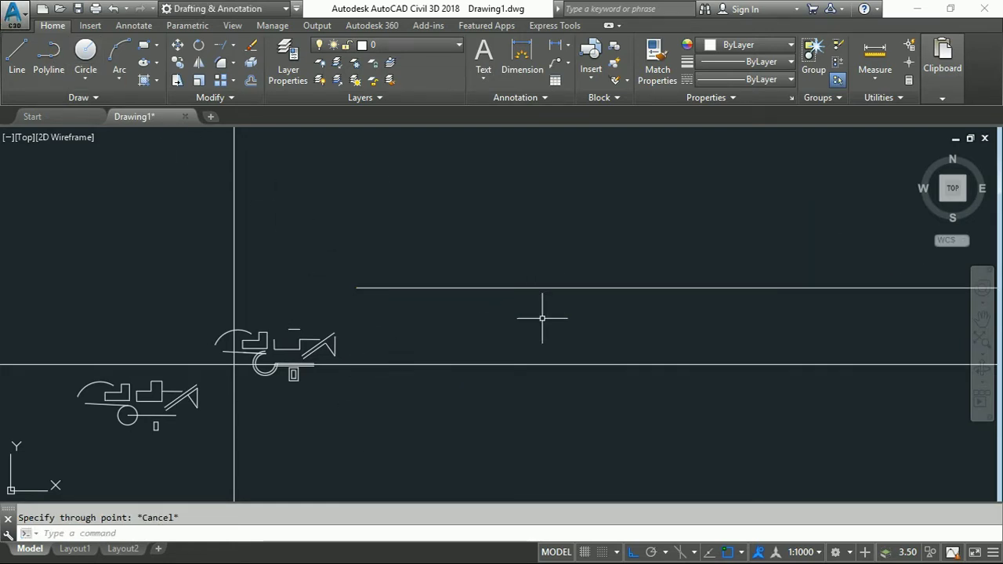
click(542, 319)
click(480, 299)
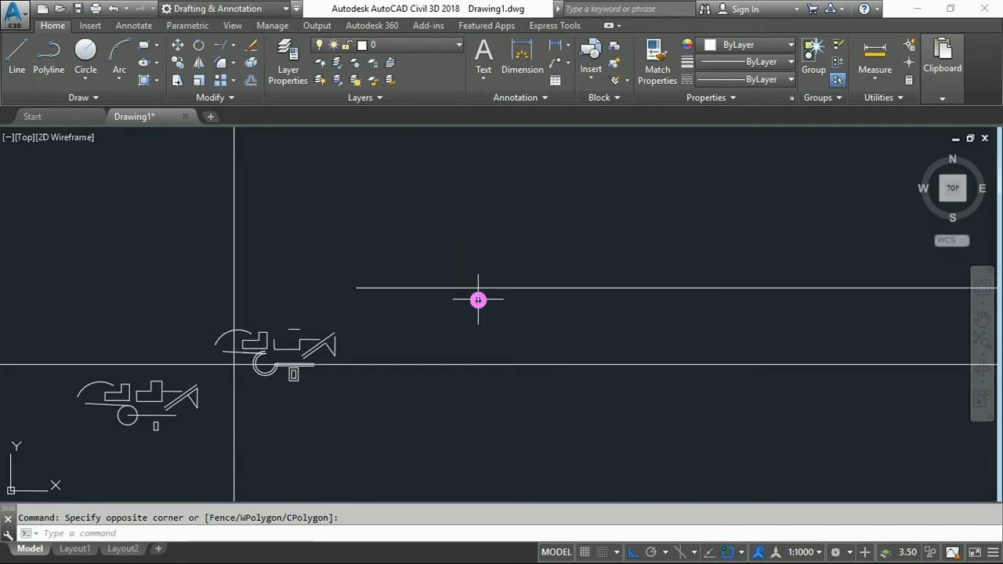
key(Delete)
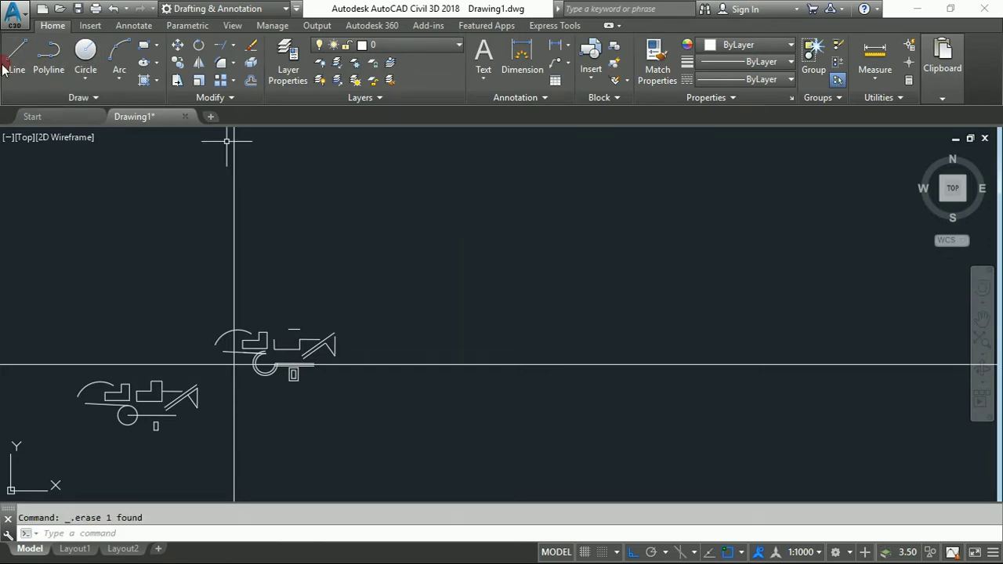
- Draw two rays from one start point, one running right and one straight down
click(55, 98)
click(69, 117)
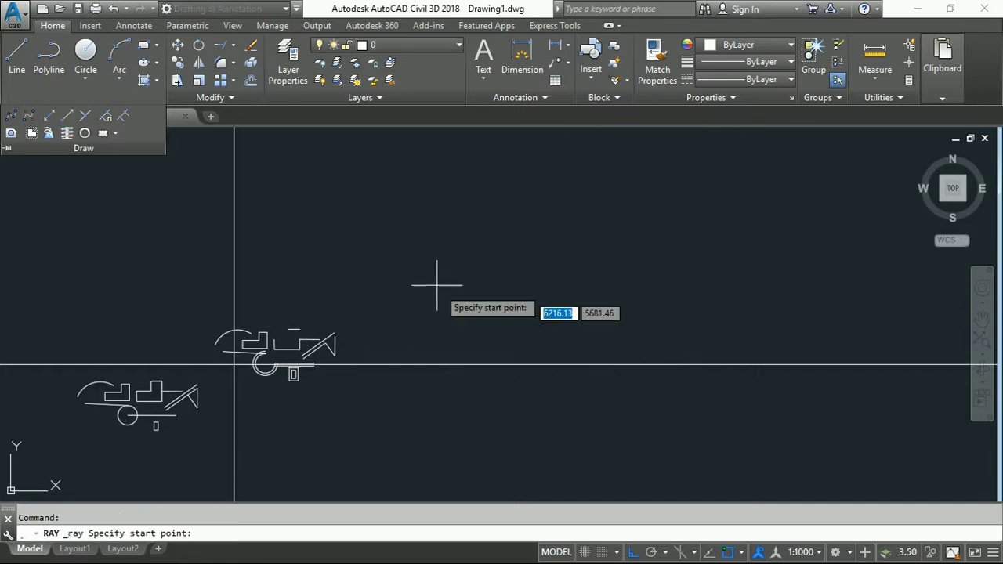
click(374, 246)
click(740, 218)
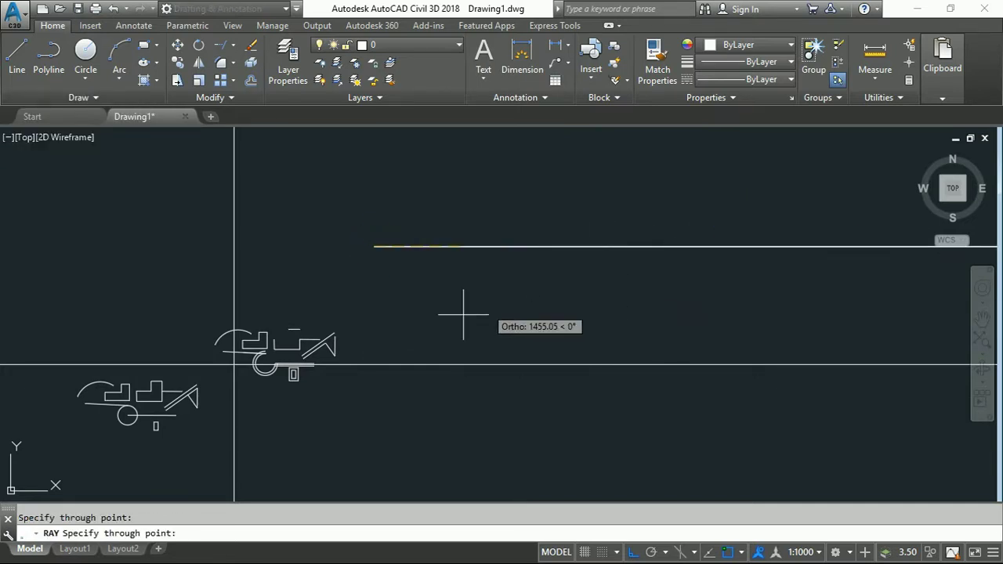
click(341, 432)
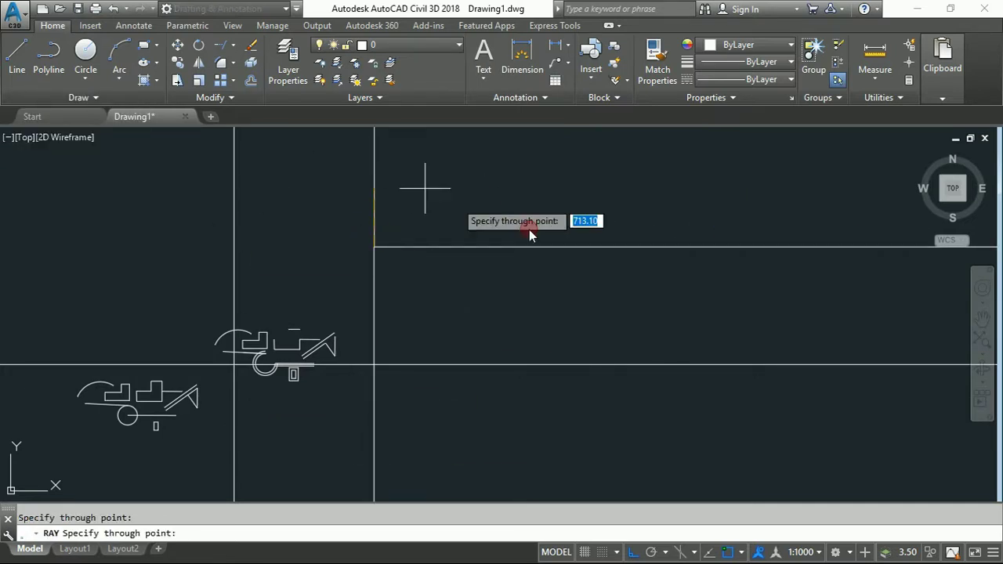
key(Escape)
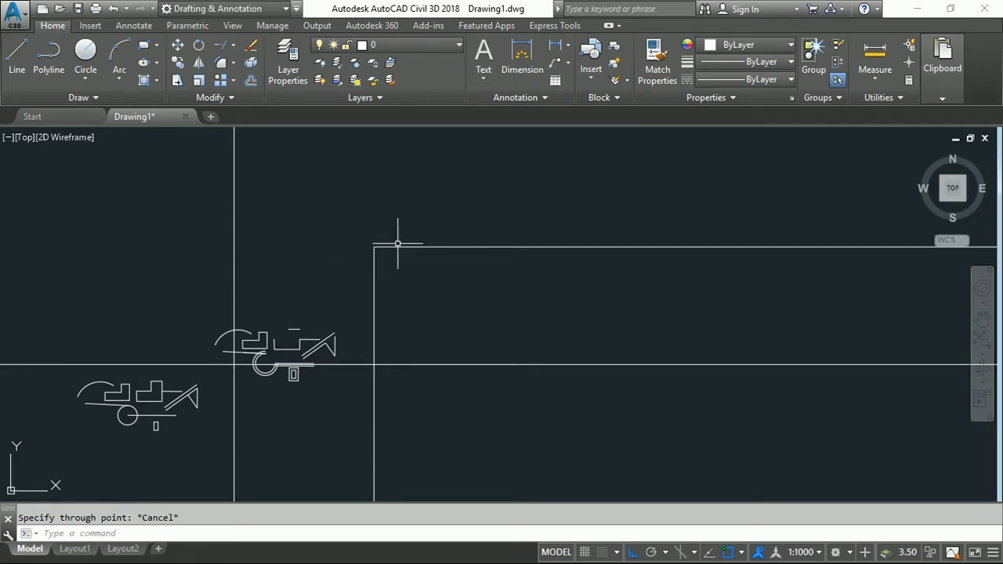
- Select both new rays with a crossing window, then clear the selection
click(405, 273)
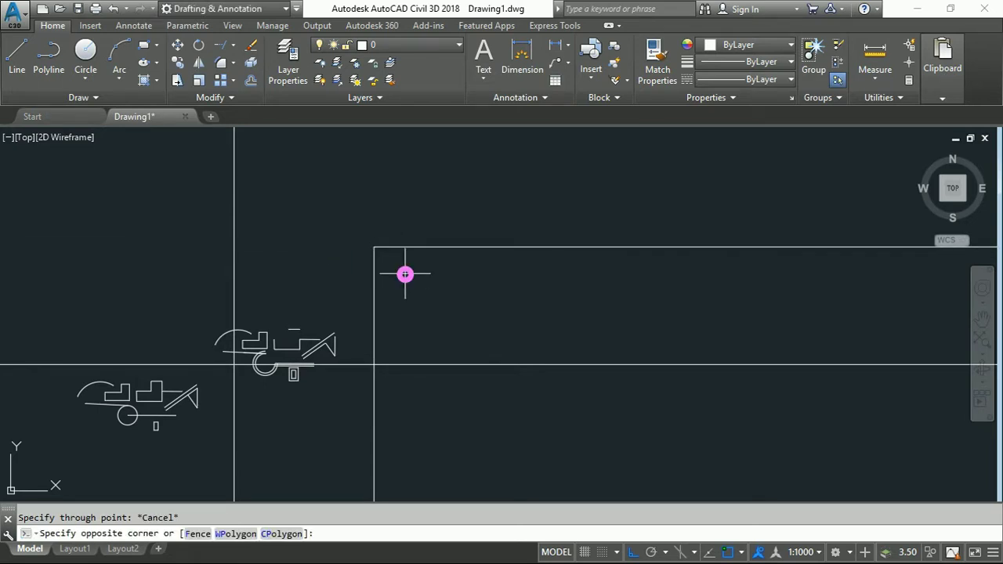
click(363, 232)
key(Escape)
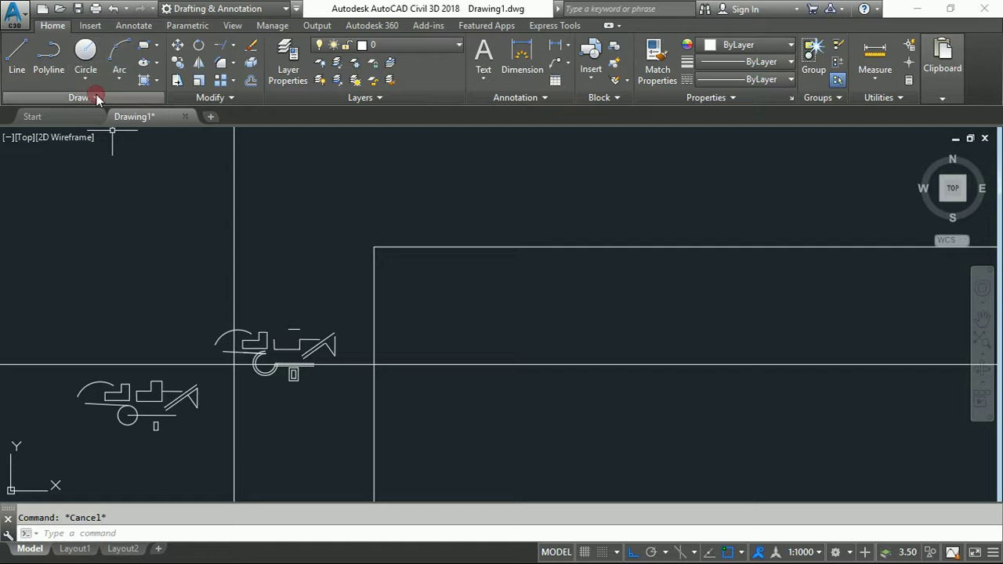
click(96, 98)
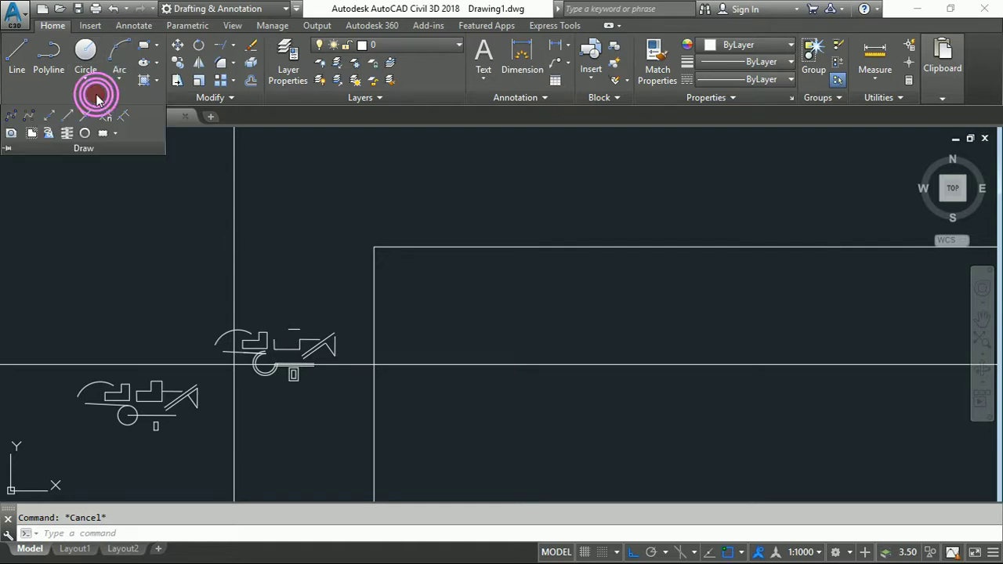
click(32, 118)
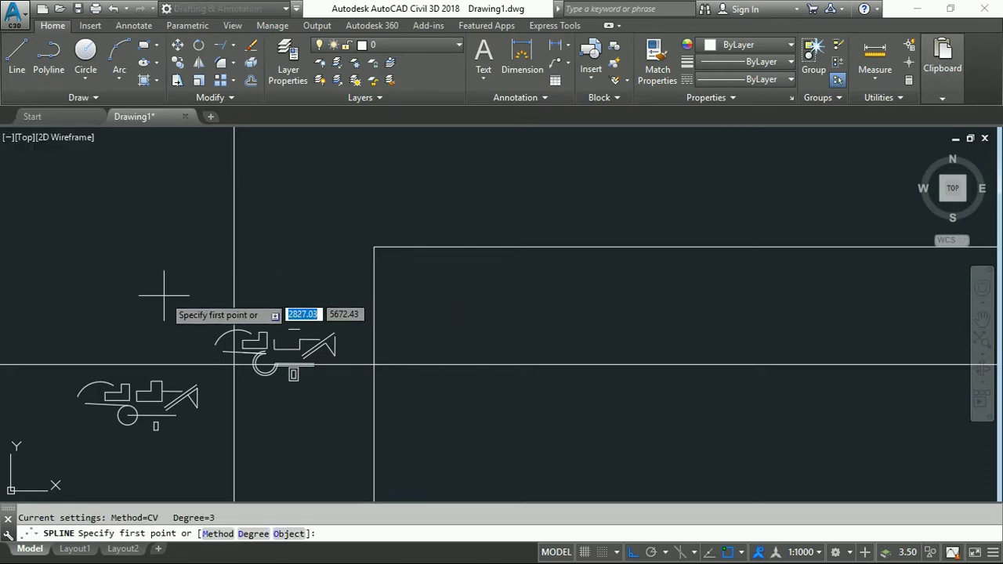
scroll(164, 297, down, 2)
scroll(157, 291, down, 1)
scroll(148, 293, down, 2)
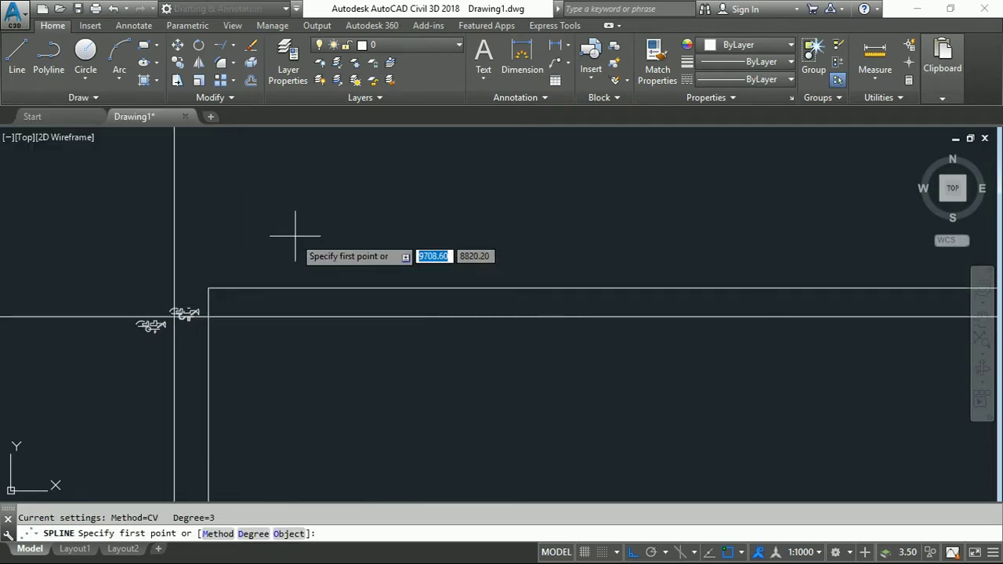
click(266, 261)
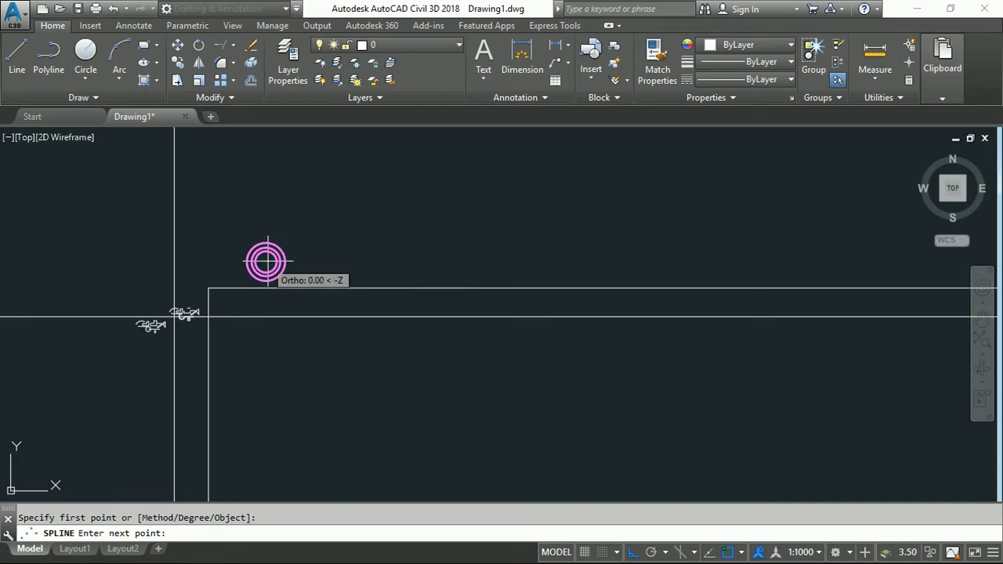
click(643, 552)
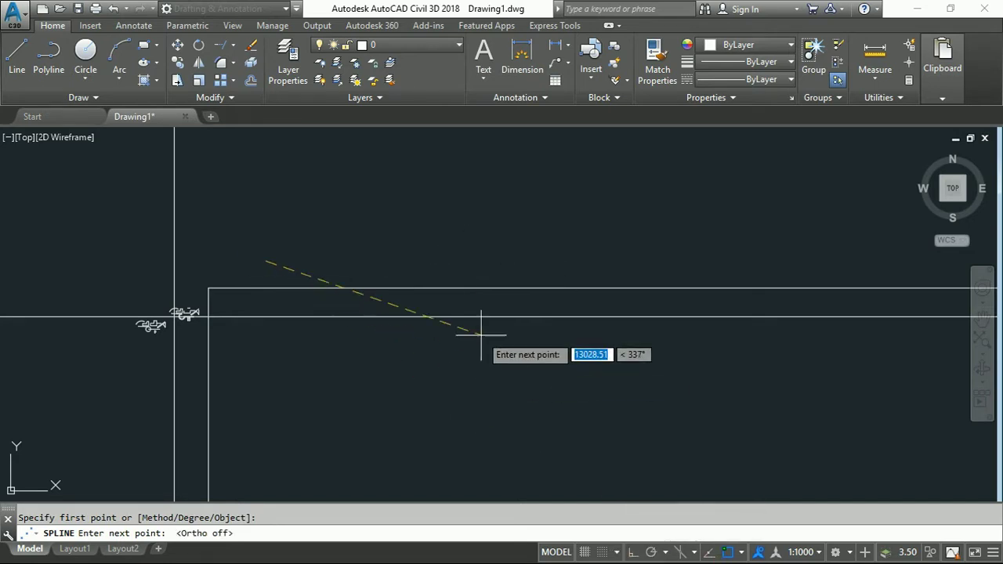
click(375, 205)
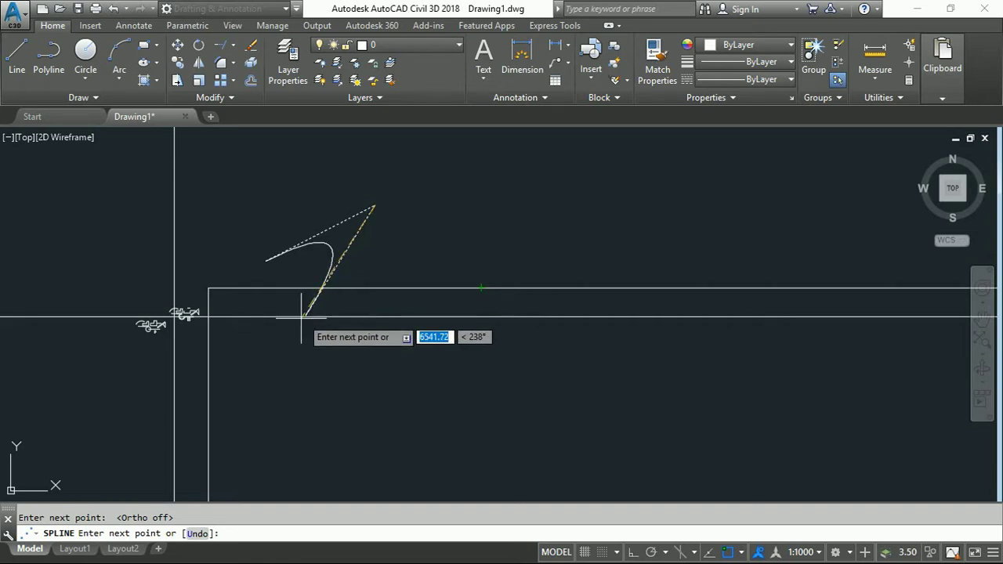
click(255, 342)
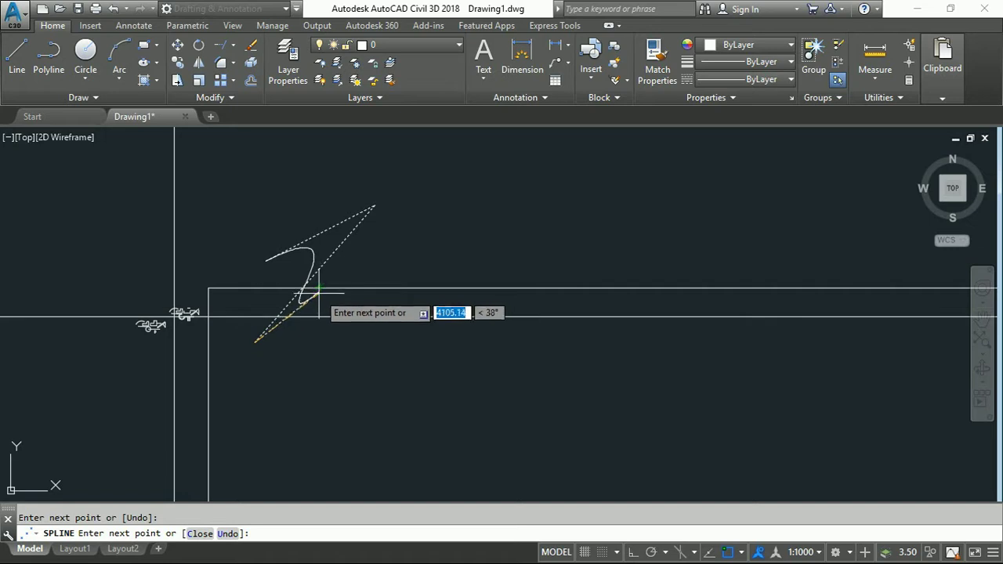
click(362, 279)
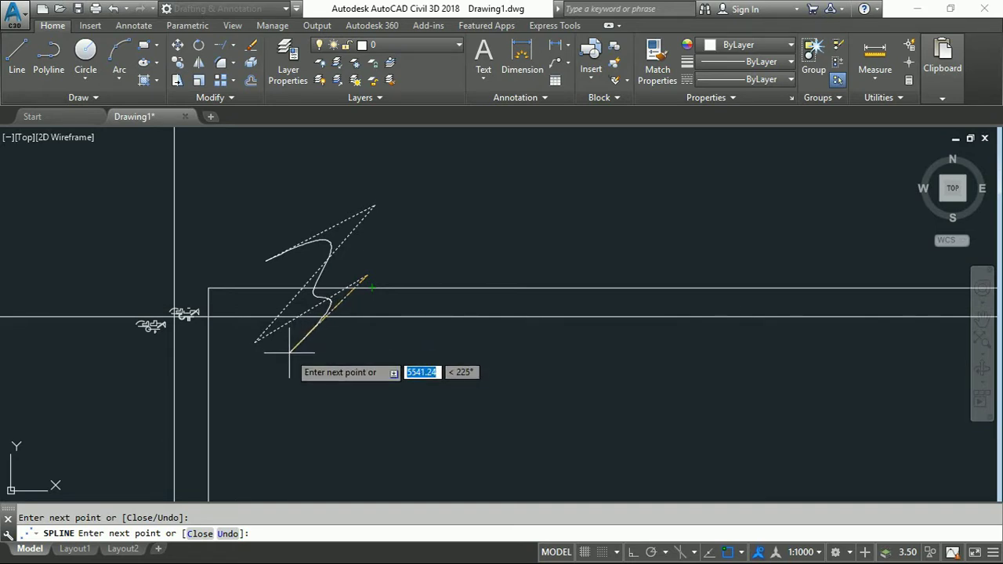
key(Escape)
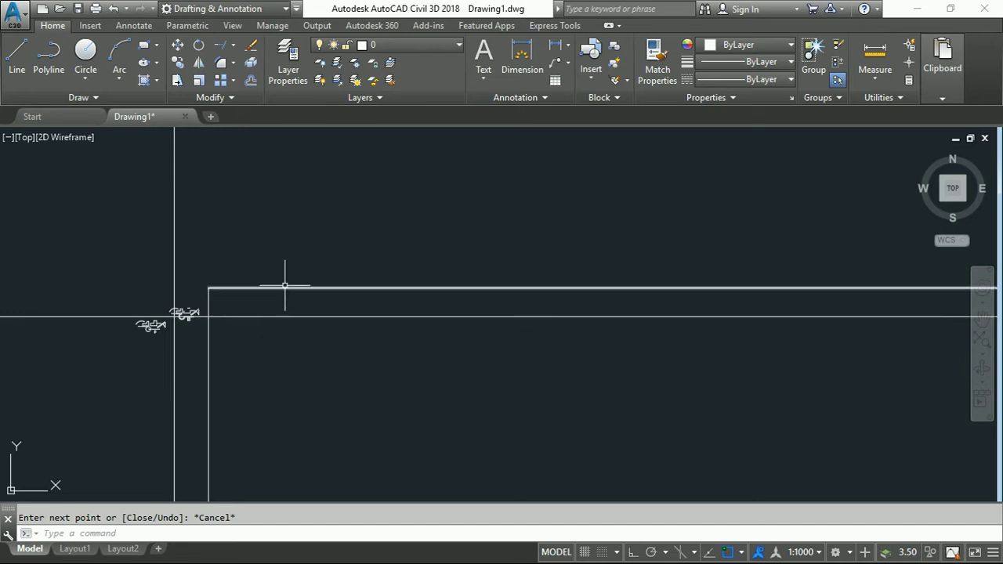
click(310, 375)
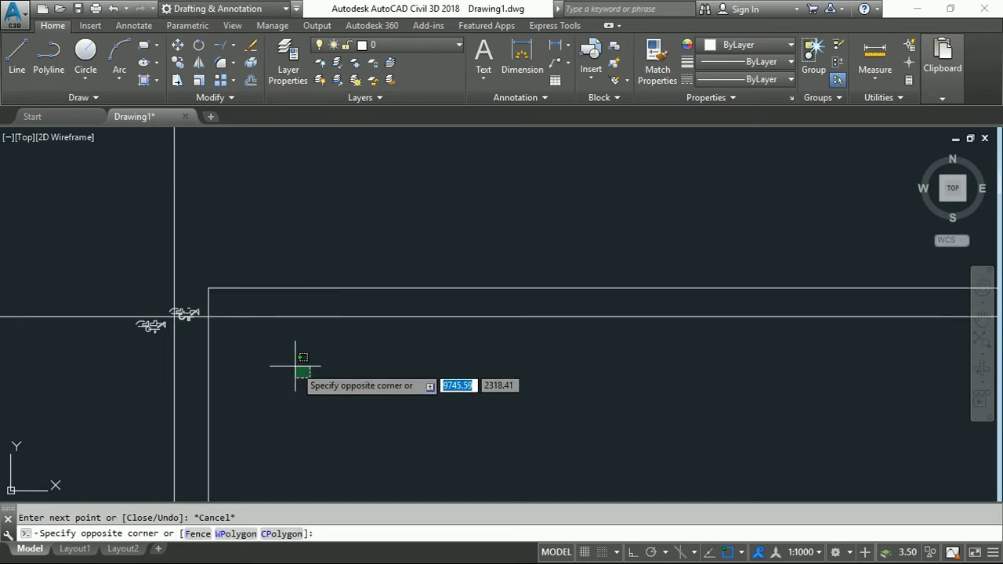
click(311, 366)
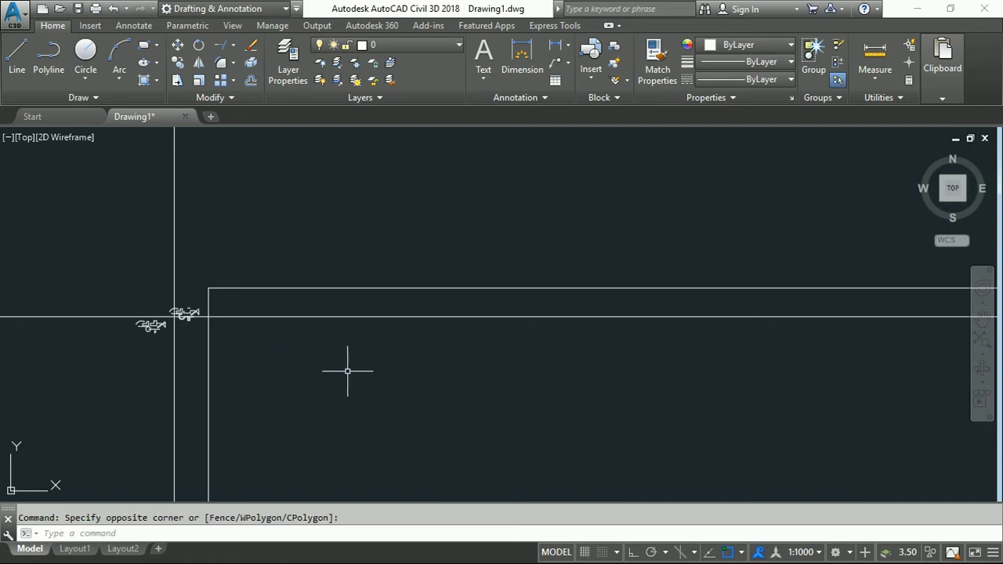